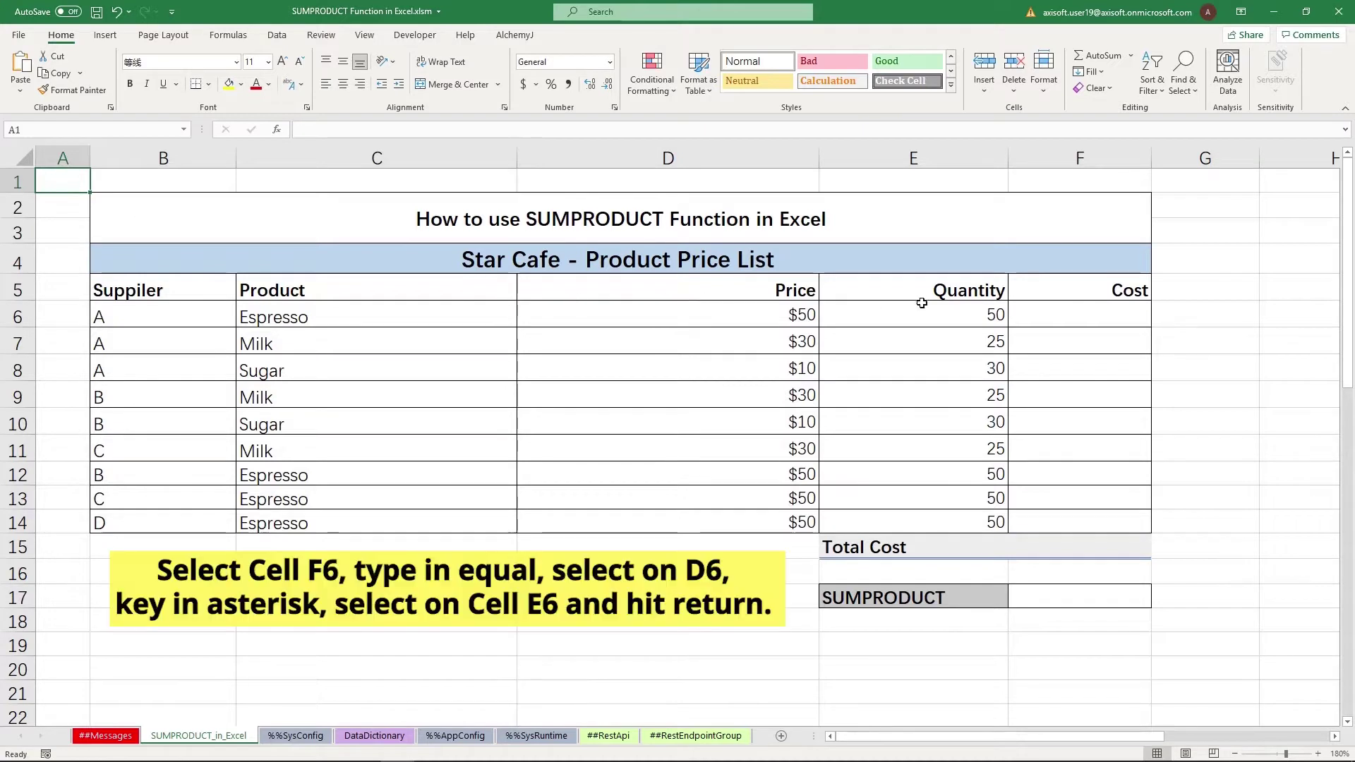
- Calculate each product's cost with =D6*E6 in F6 and fill the formula down through F14
click(1041, 310)
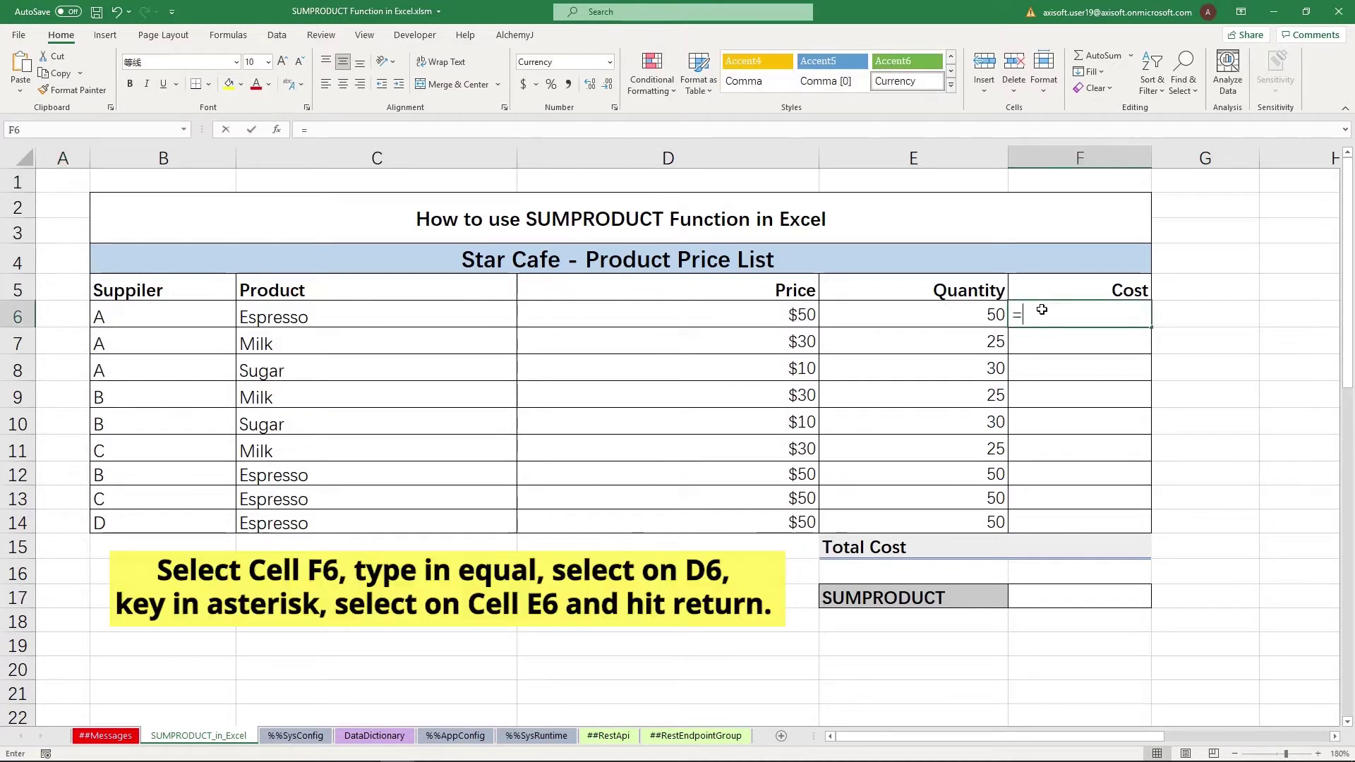
text(=)
click(793, 319)
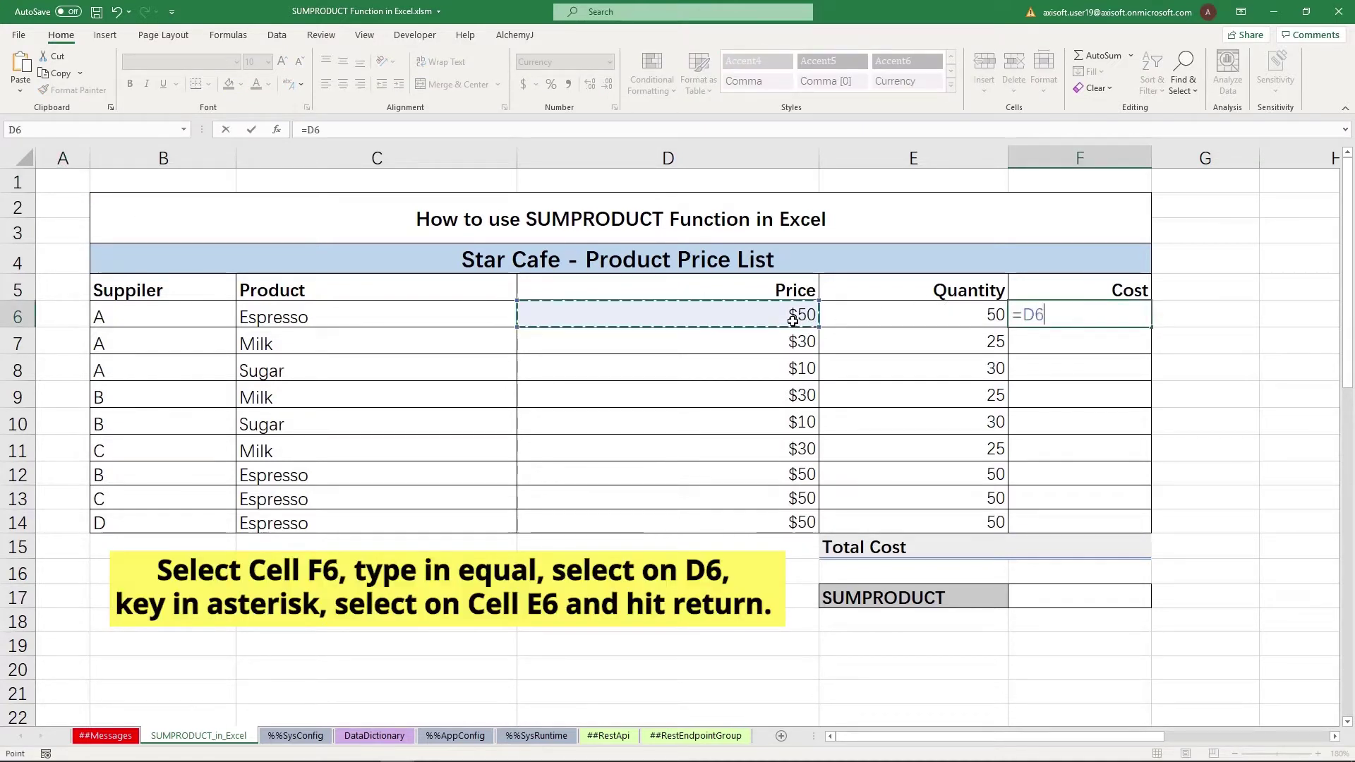
text(*)
click(947, 318)
key(Return)
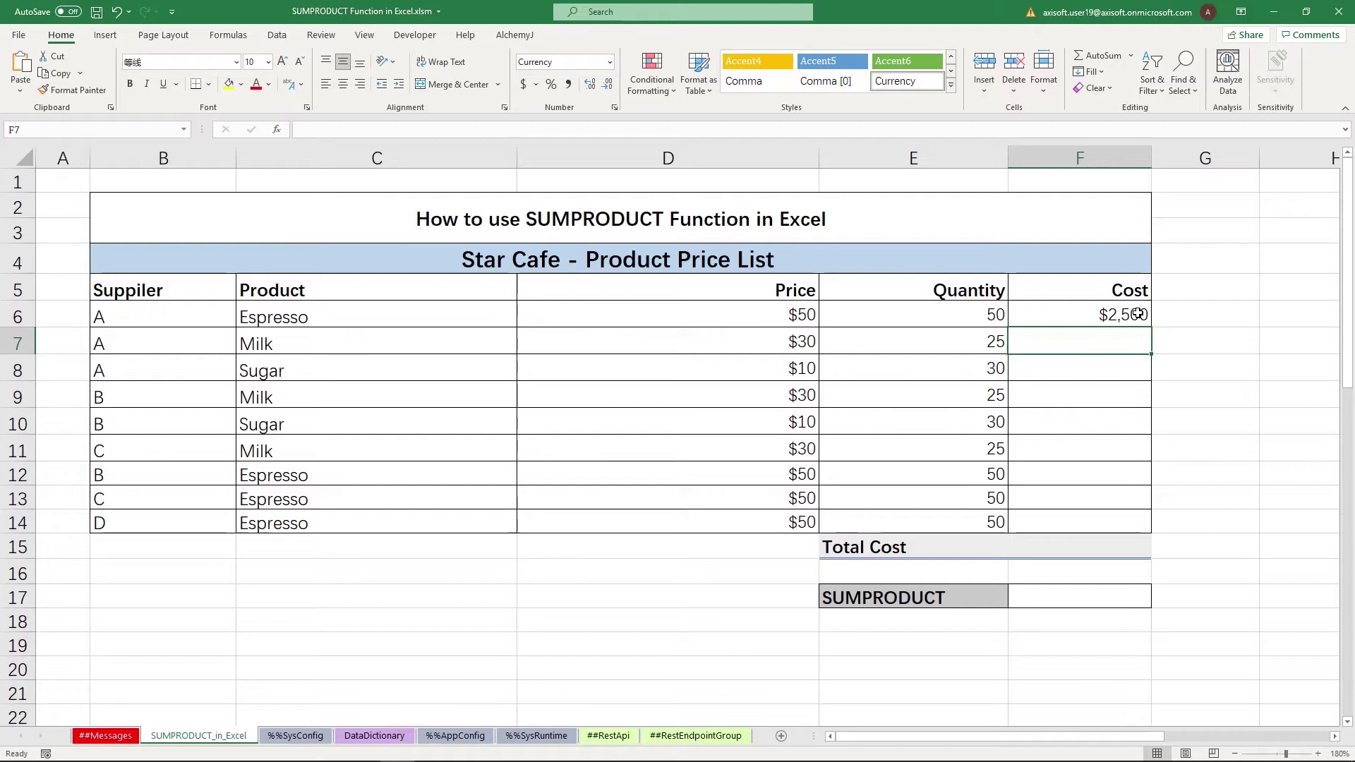
click(1139, 313)
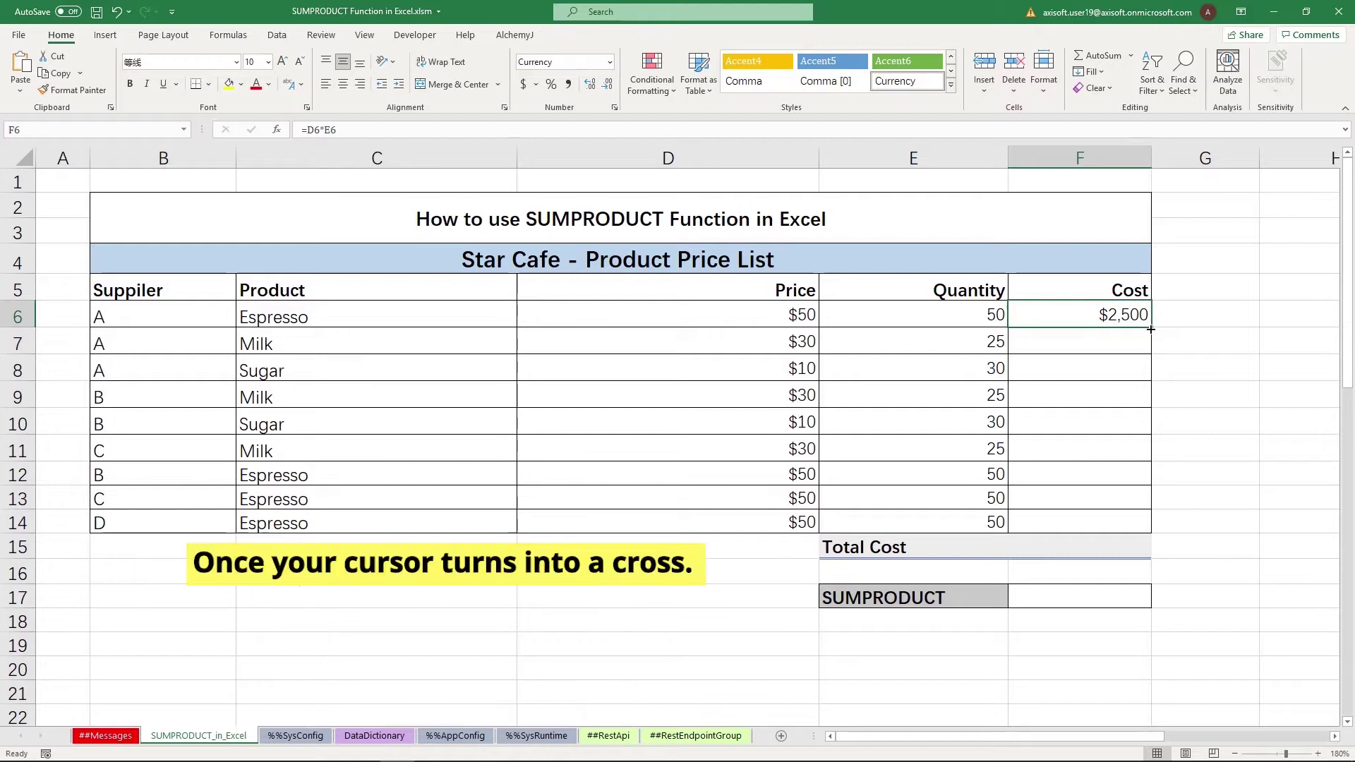
drag(1151, 329, 1148, 526)
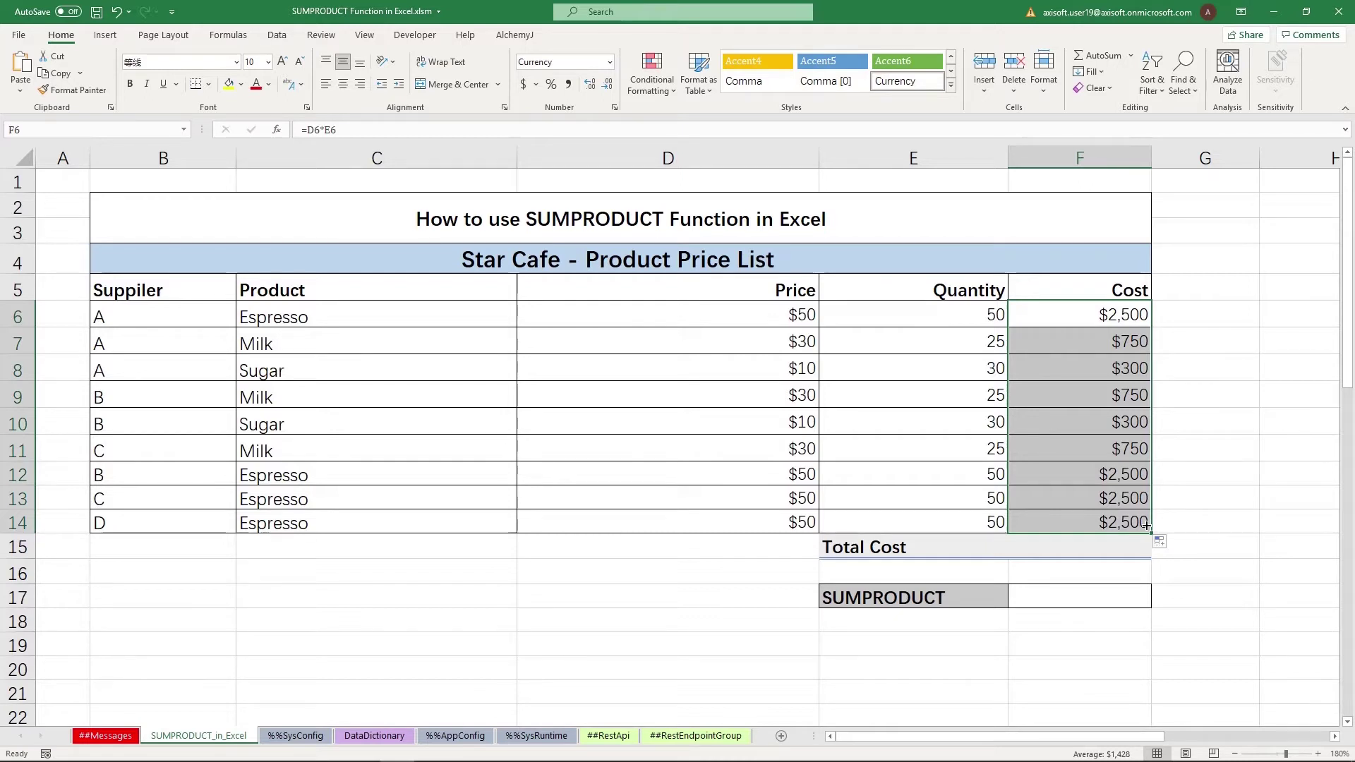
- Total the Cost column in F15 with a SUM formula over F6:F14
click(1119, 547)
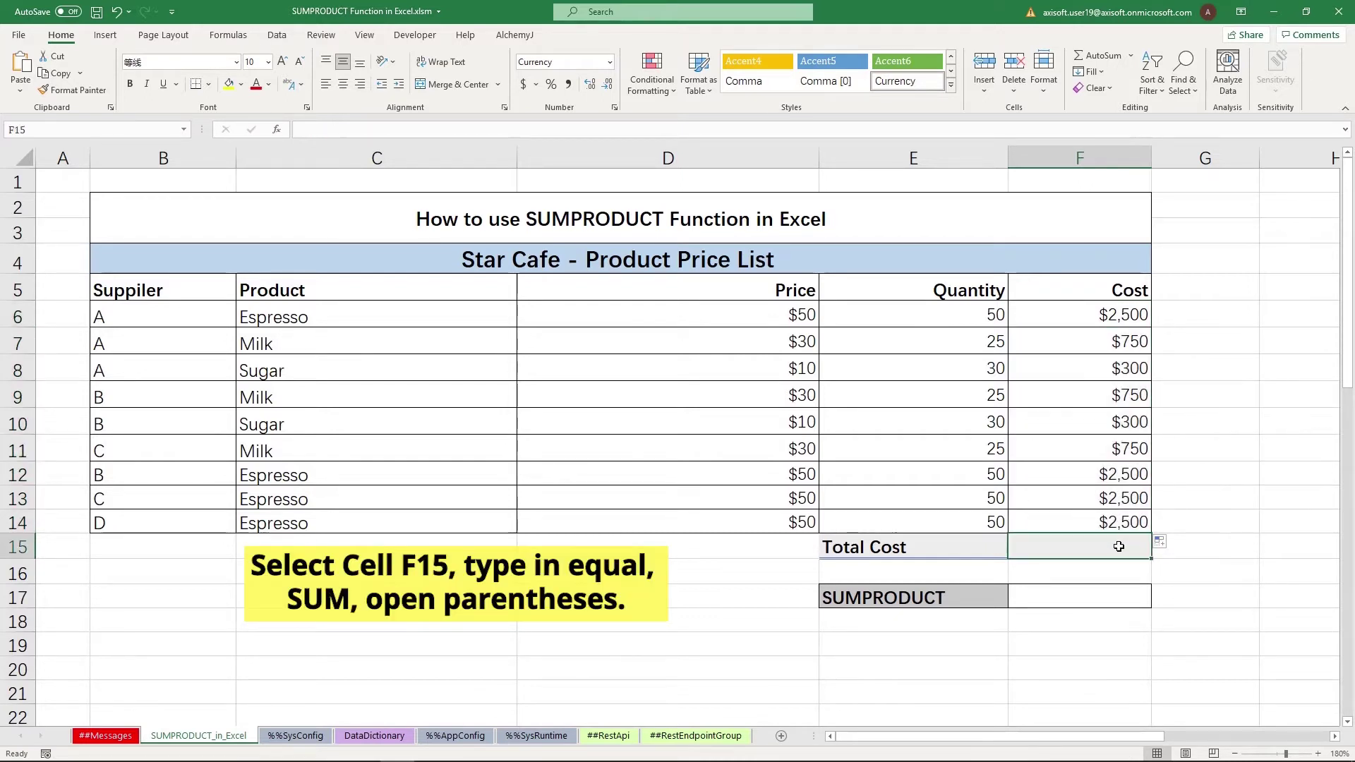
text(=SUM()
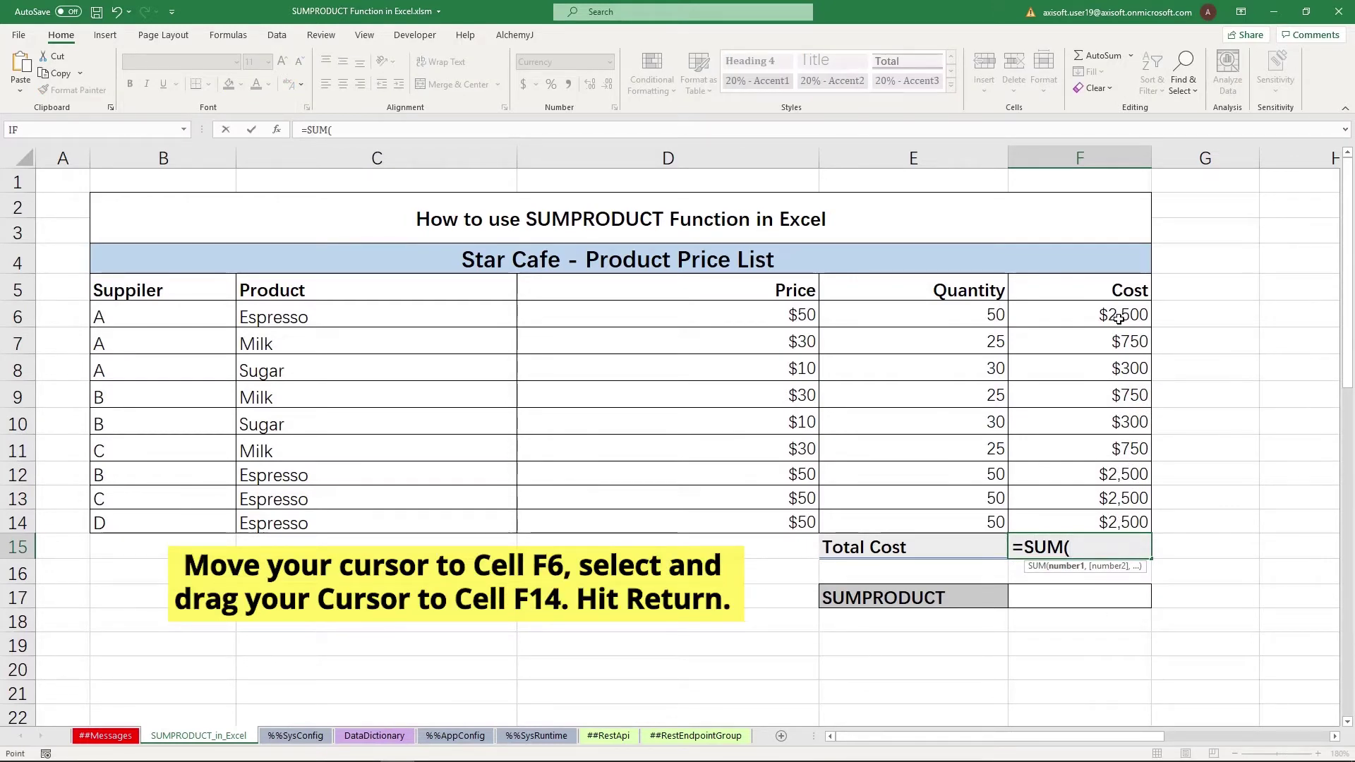
drag(1119, 317, 1119, 522)
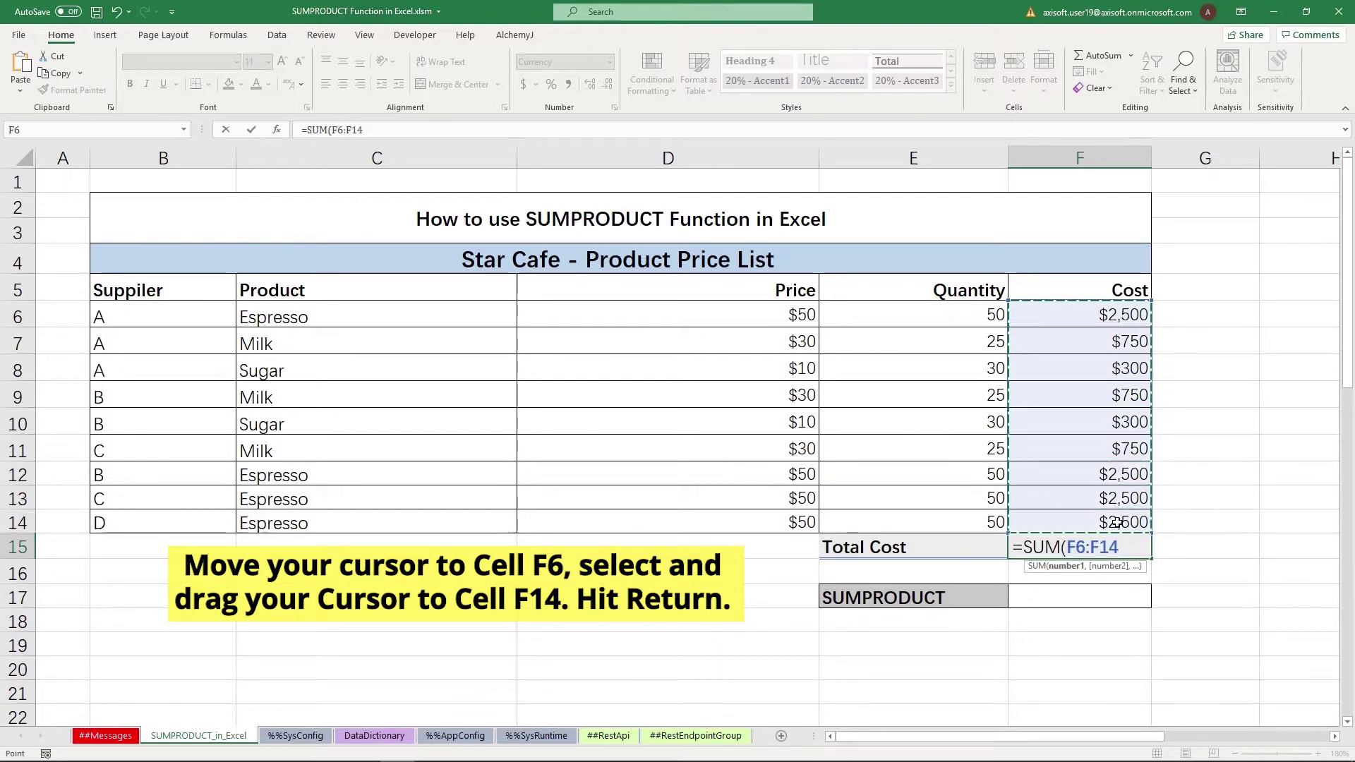
key(Return)
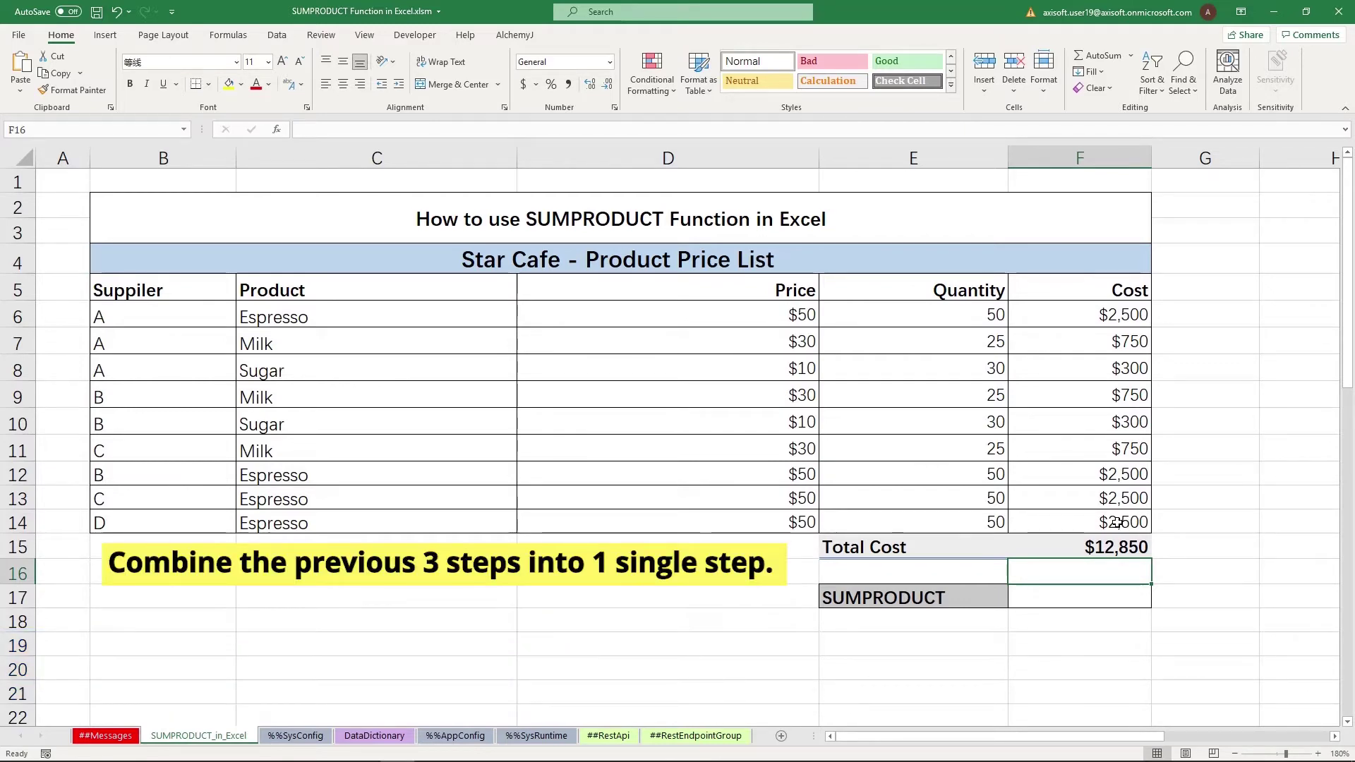
- Enter a SUMPRODUCT formula in F17 that combines prices D6:D14 with quantities E6:E14
click(1114, 600)
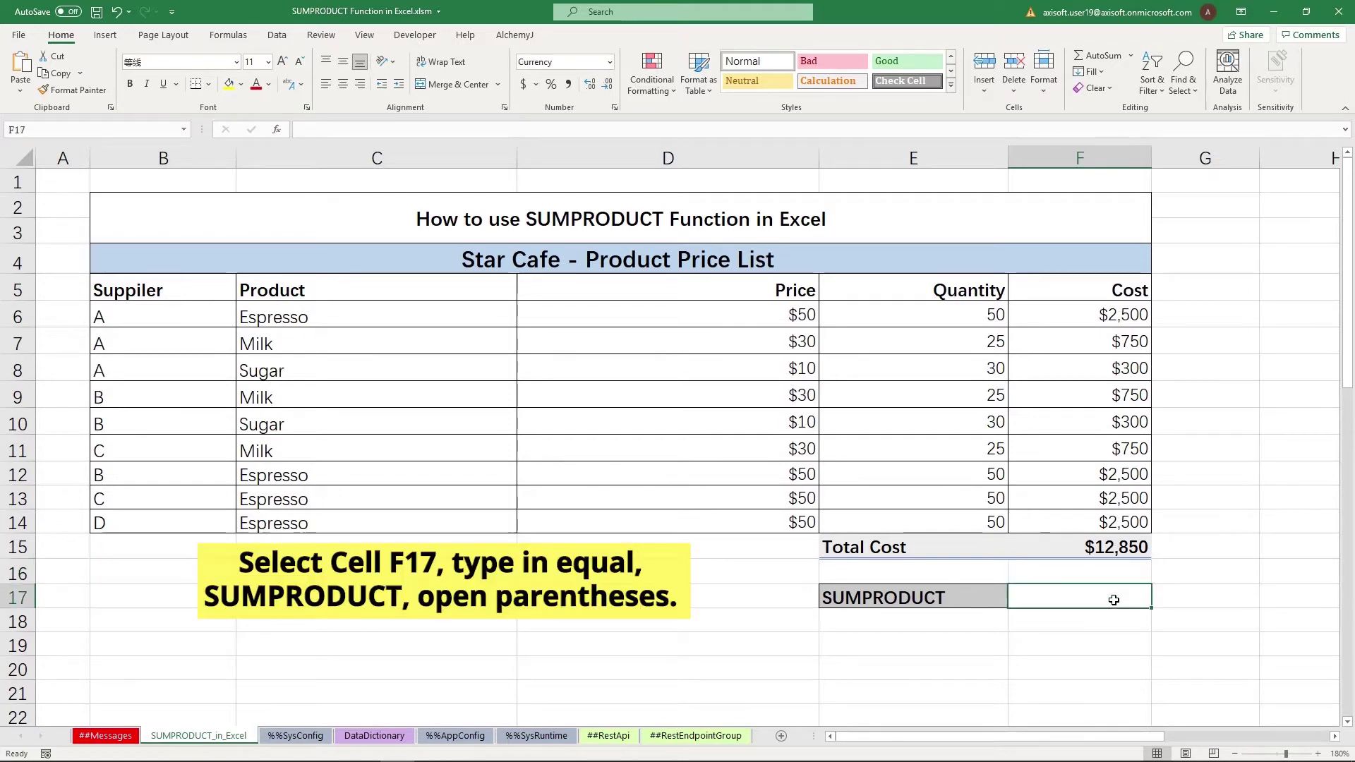
text(=SUMPRODUCT()
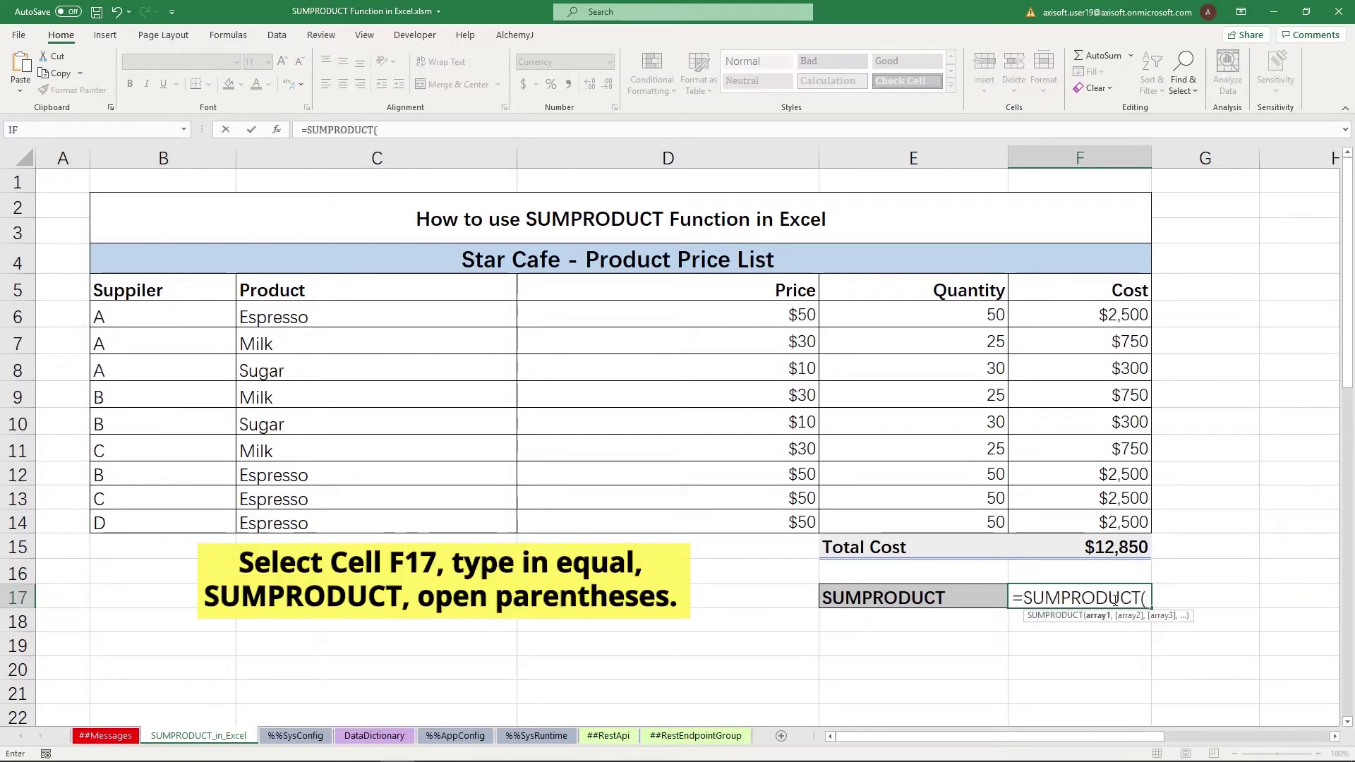
click(801, 319)
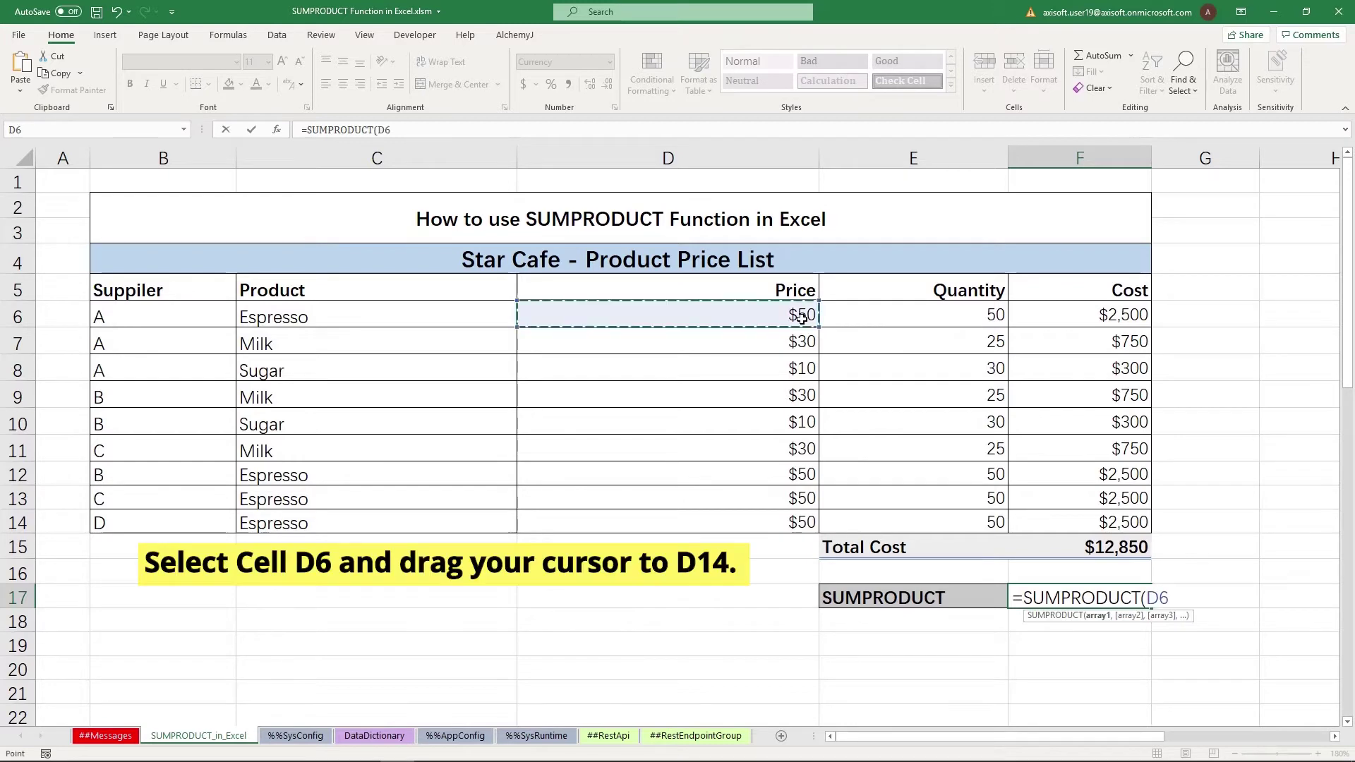
drag(802, 318, 813, 519)
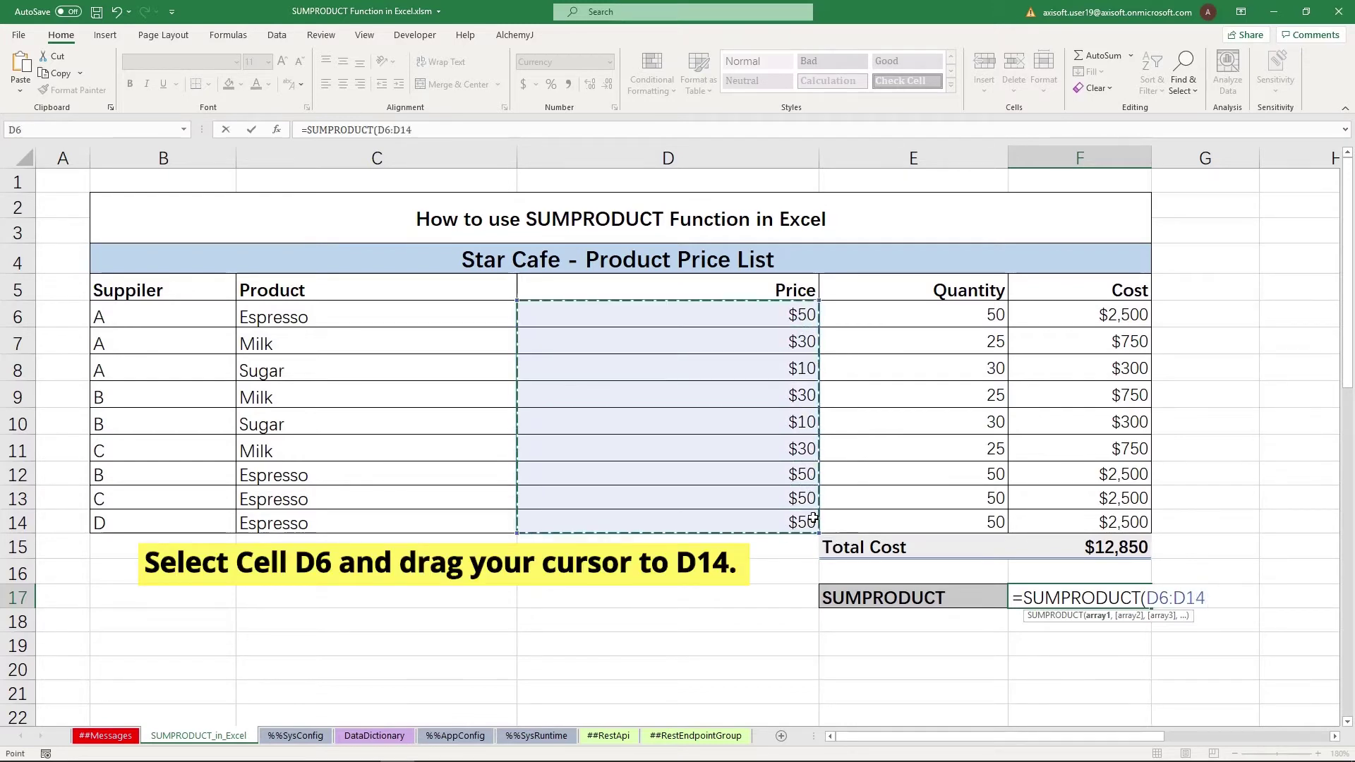
text(,)
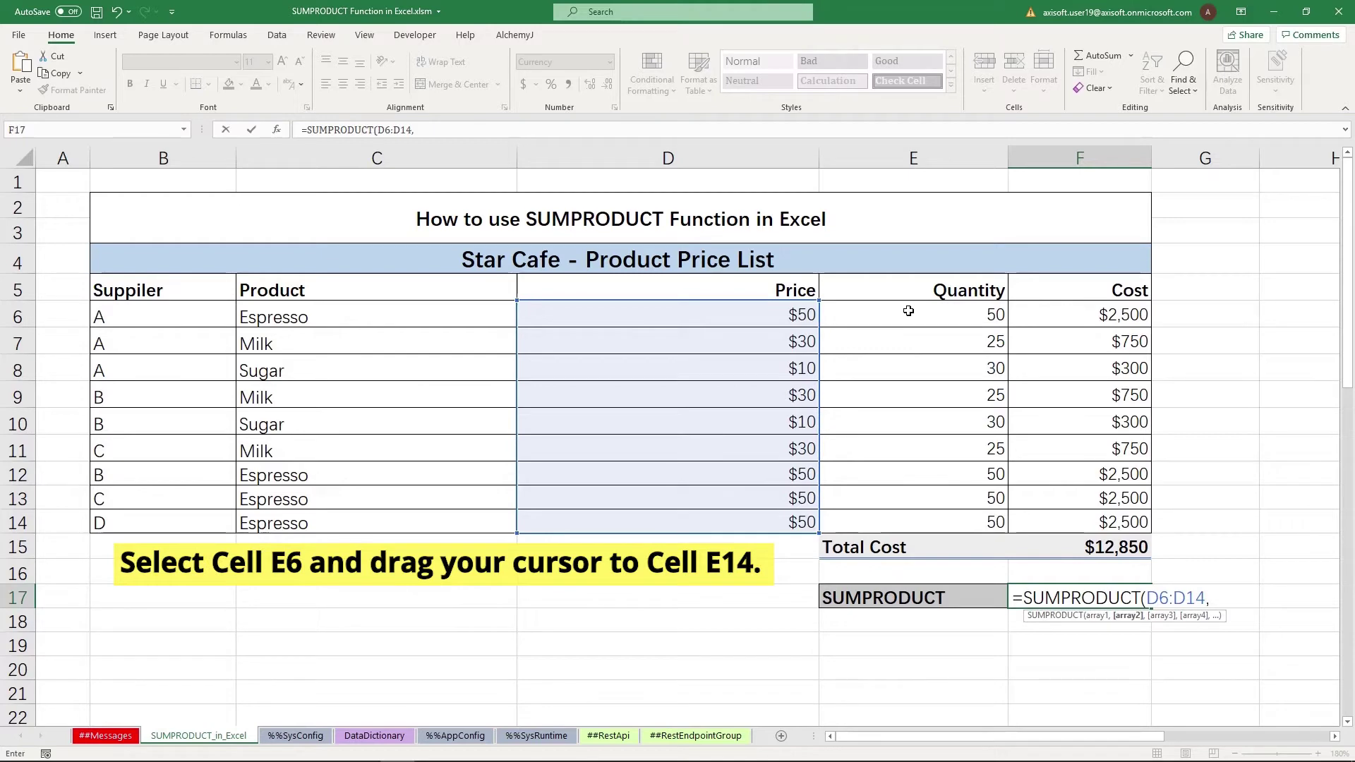
drag(908, 311, 909, 527)
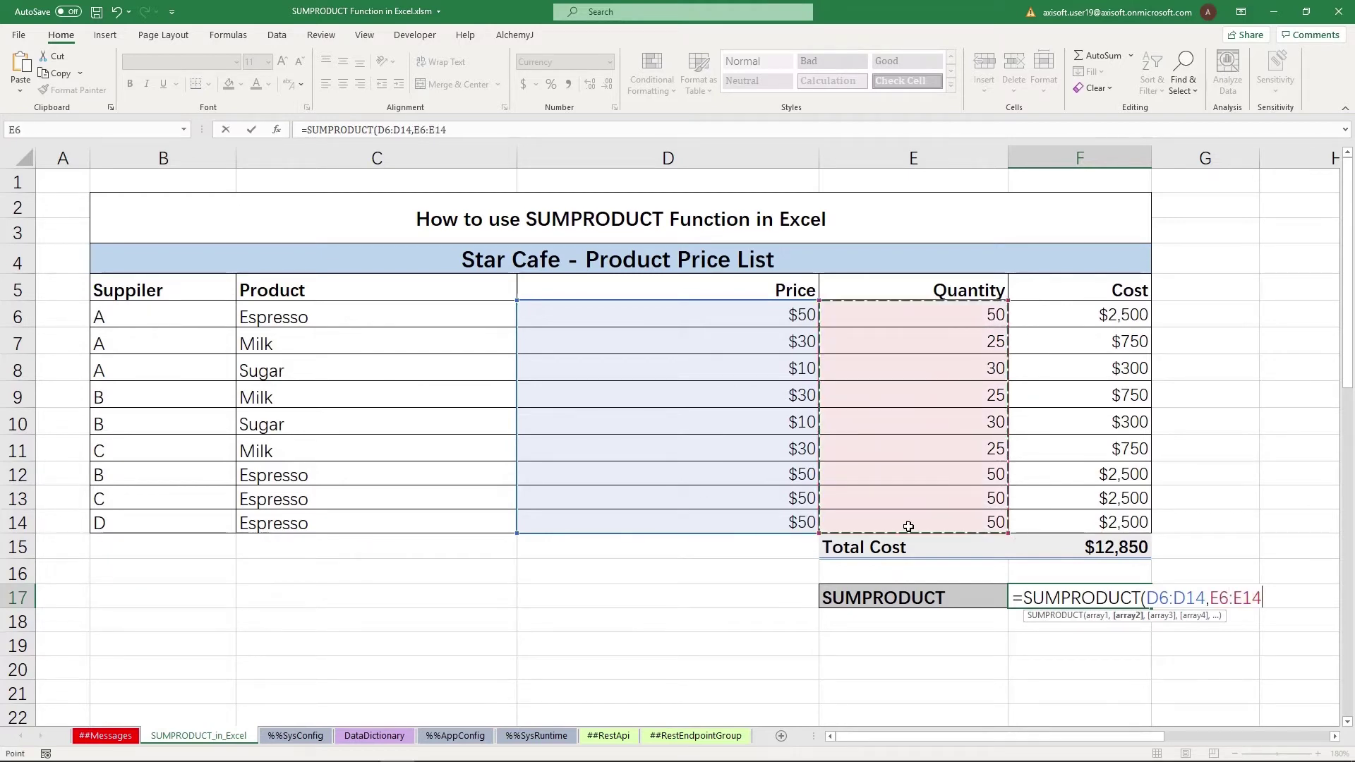
key(Return)
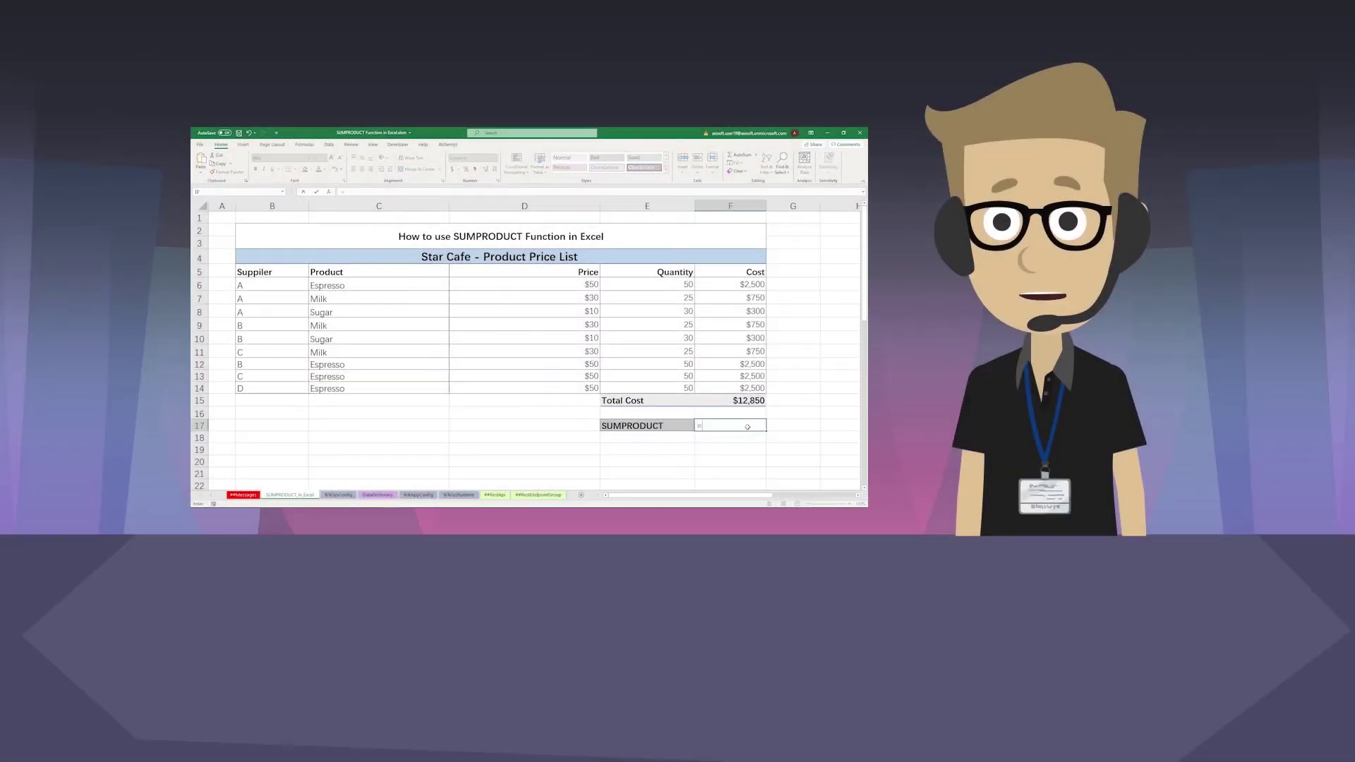
text(=SUMPRODUCT()
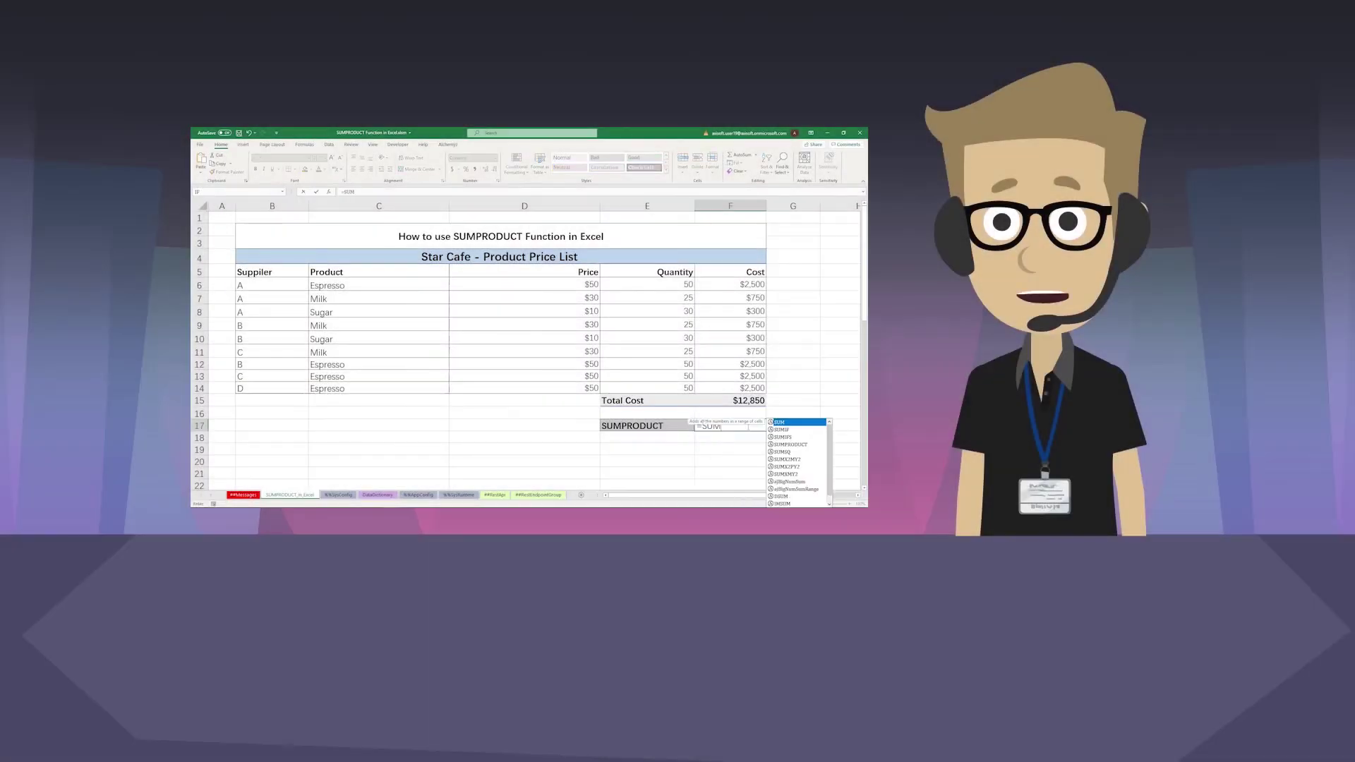
click(591, 285)
drag(592, 285, 596, 387)
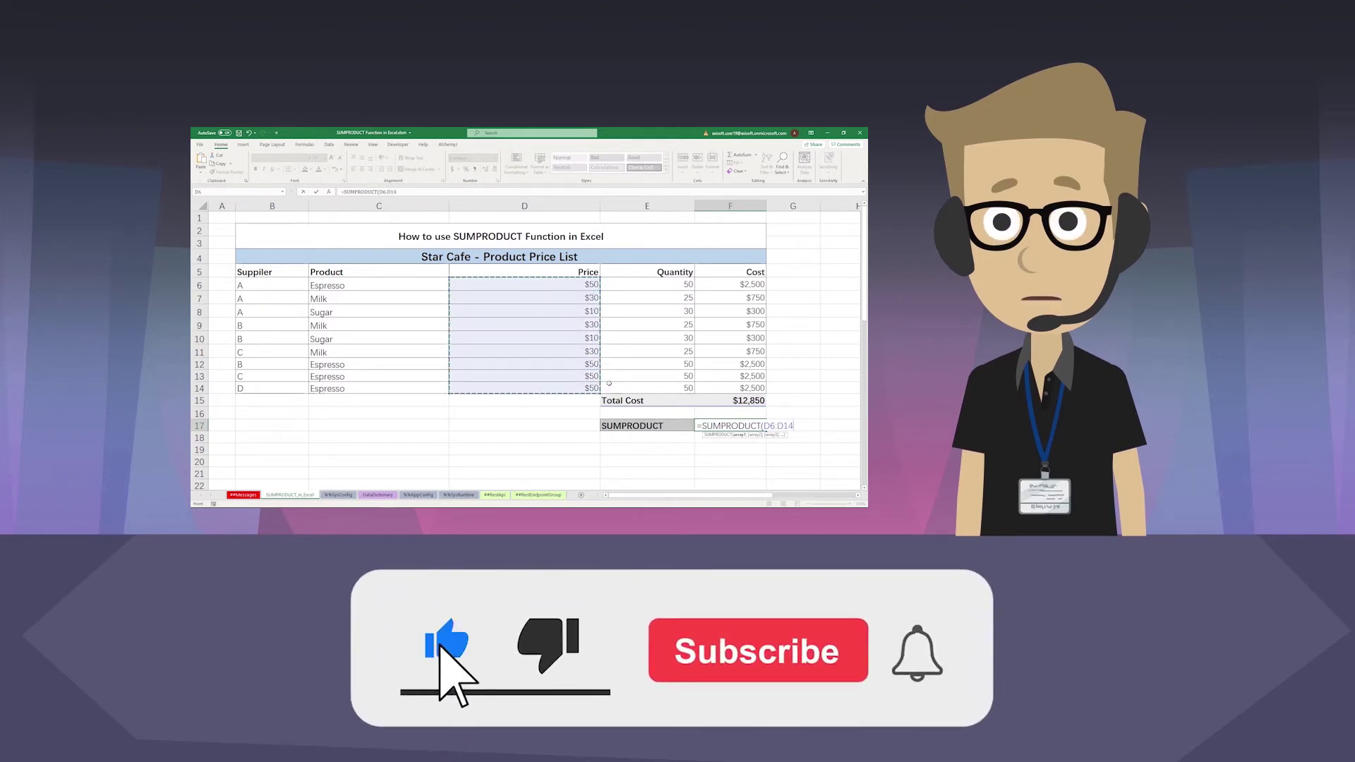
text(,)
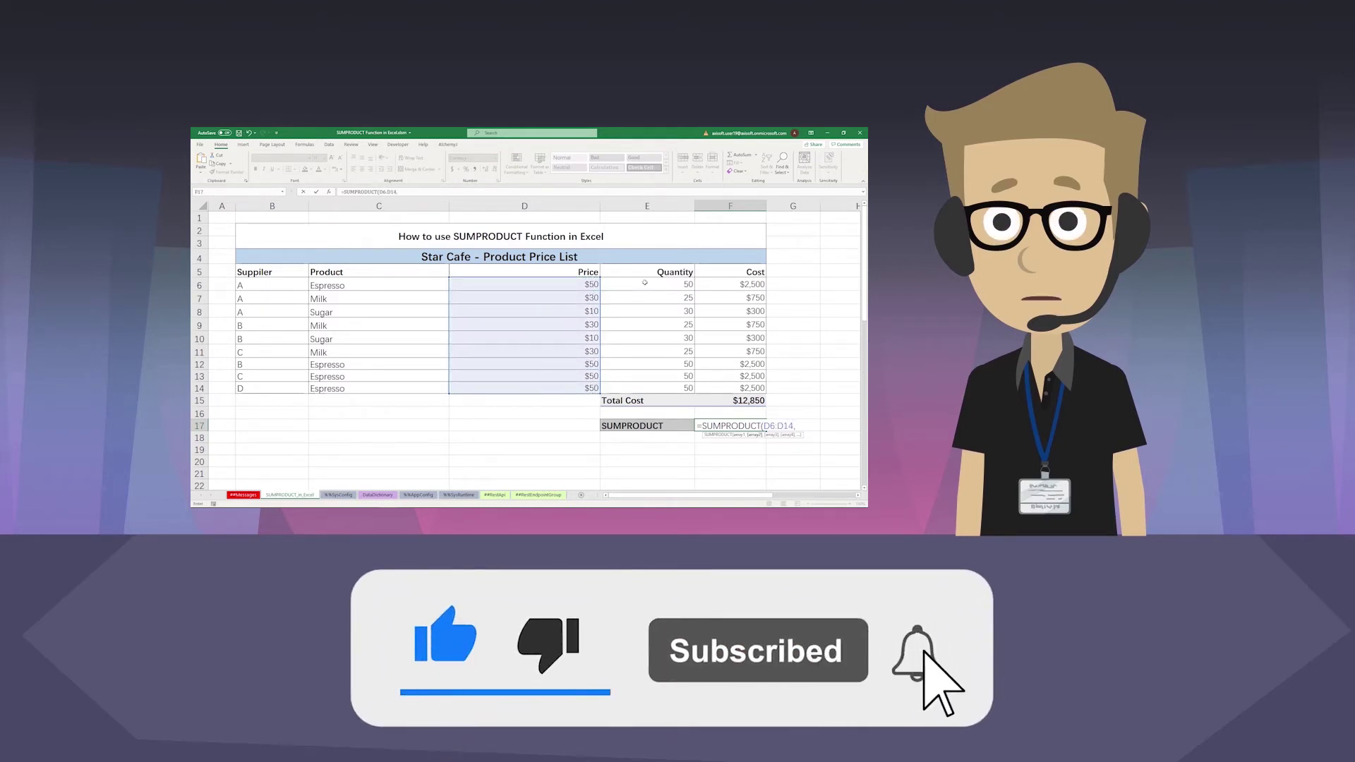
drag(644, 282, 644, 390)
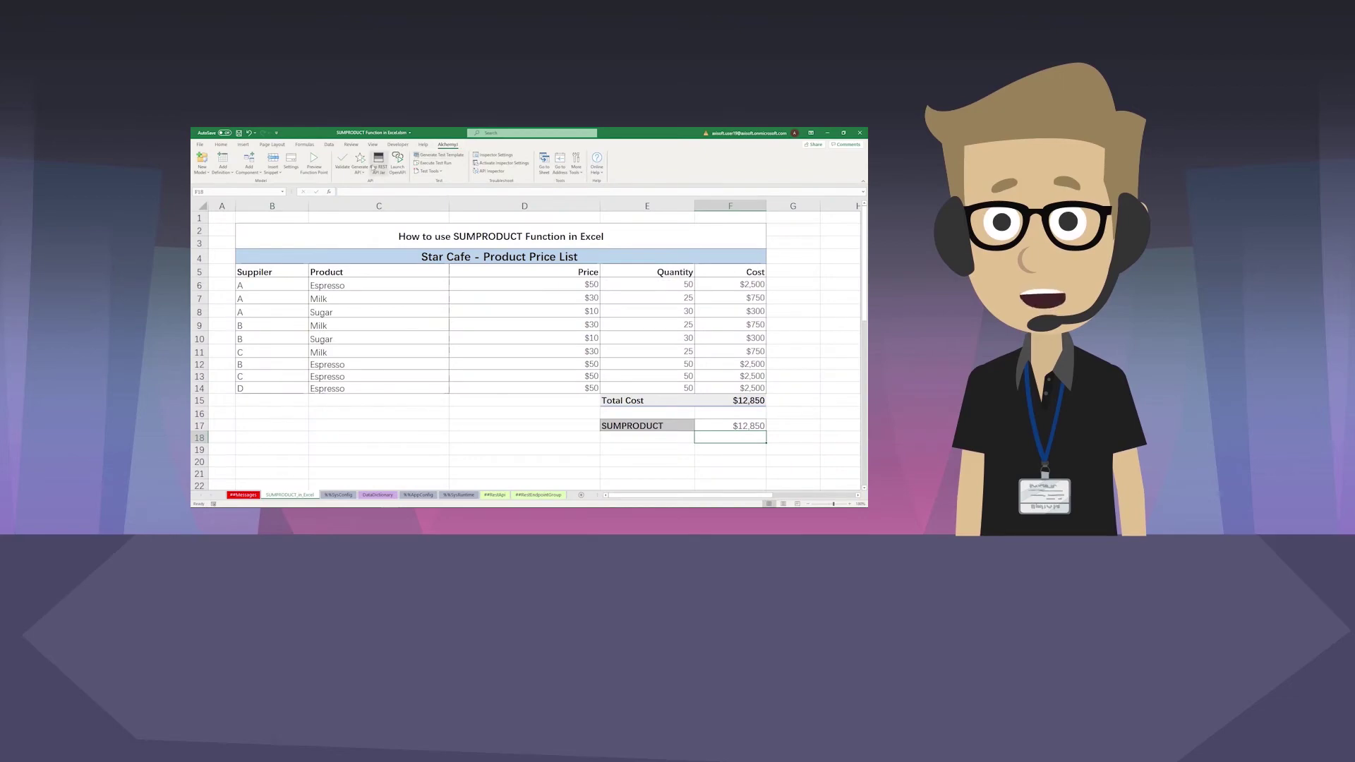
click(363, 173)
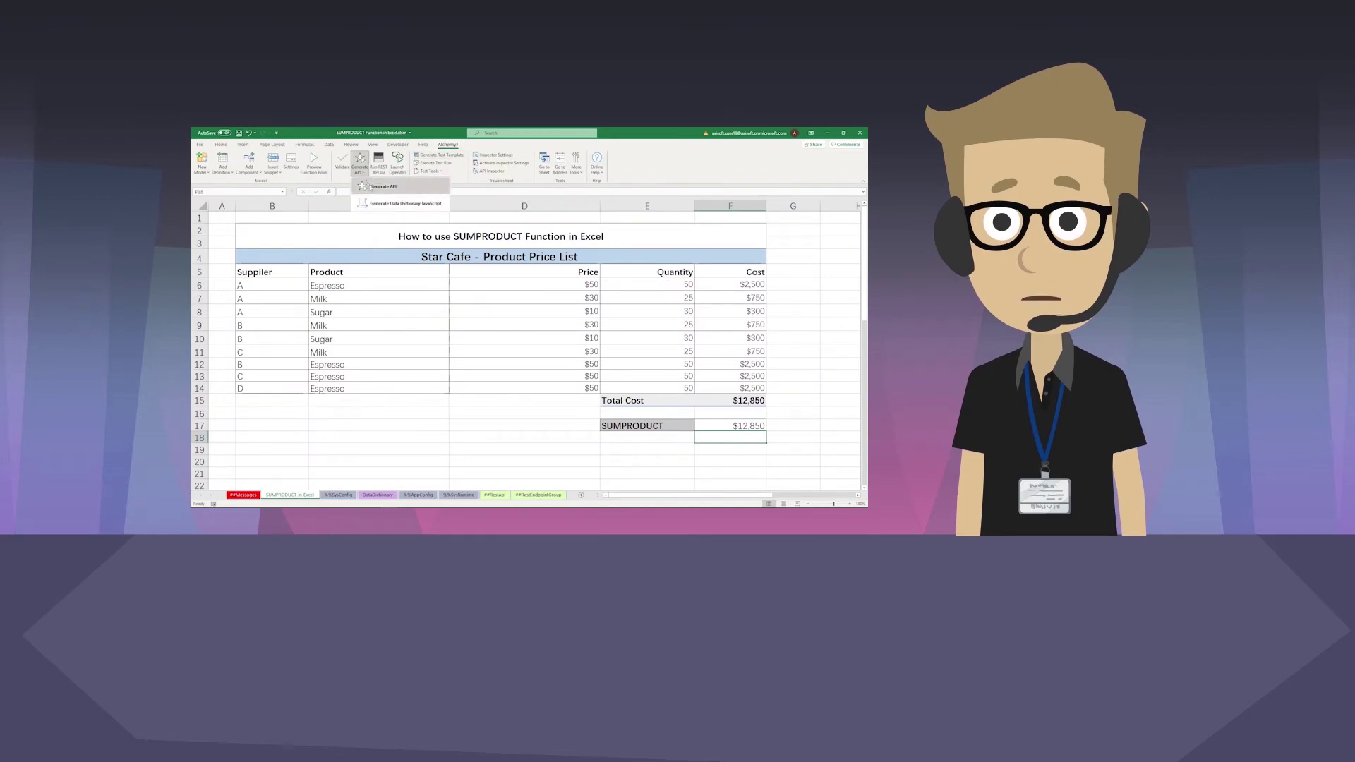
click(370, 187)
click(544, 345)
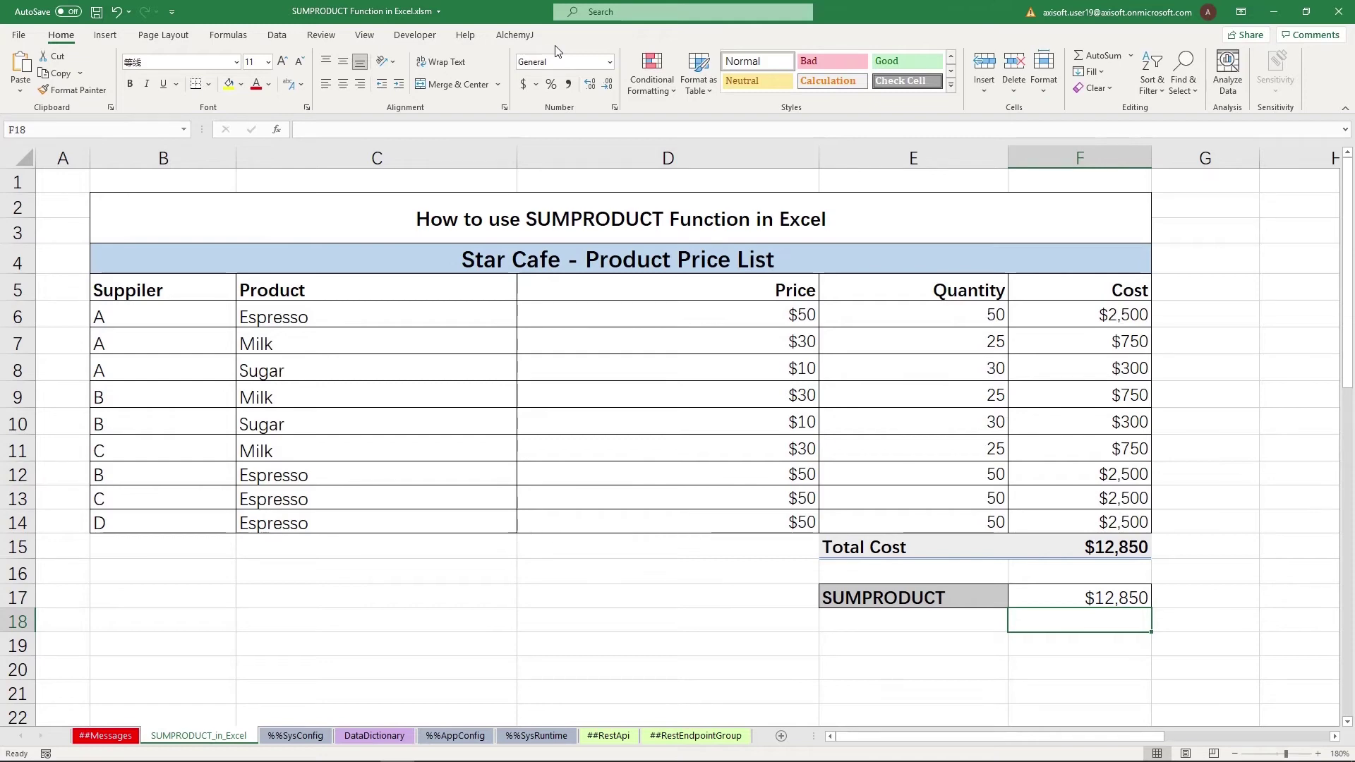
- Generate an API from the workbook with AlchemyJ's Generate API command
click(514, 35)
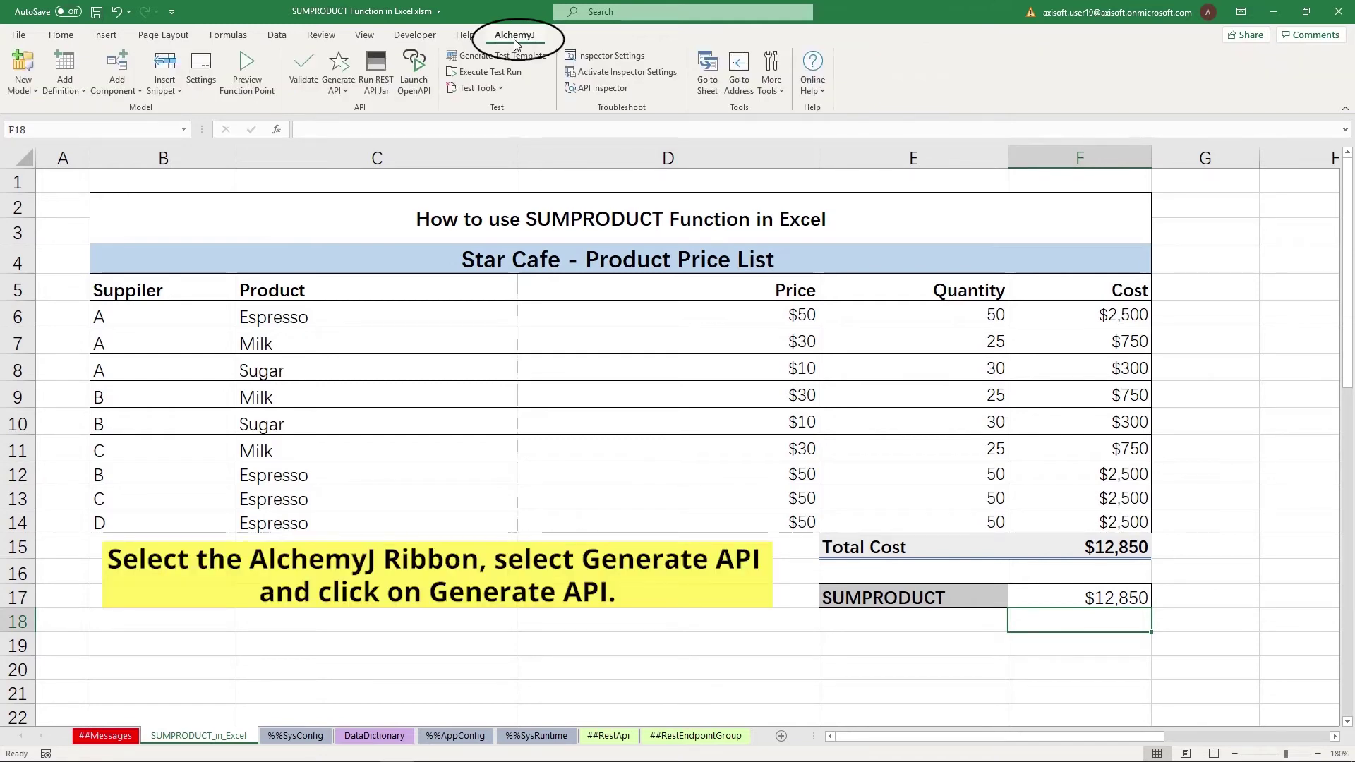
click(346, 90)
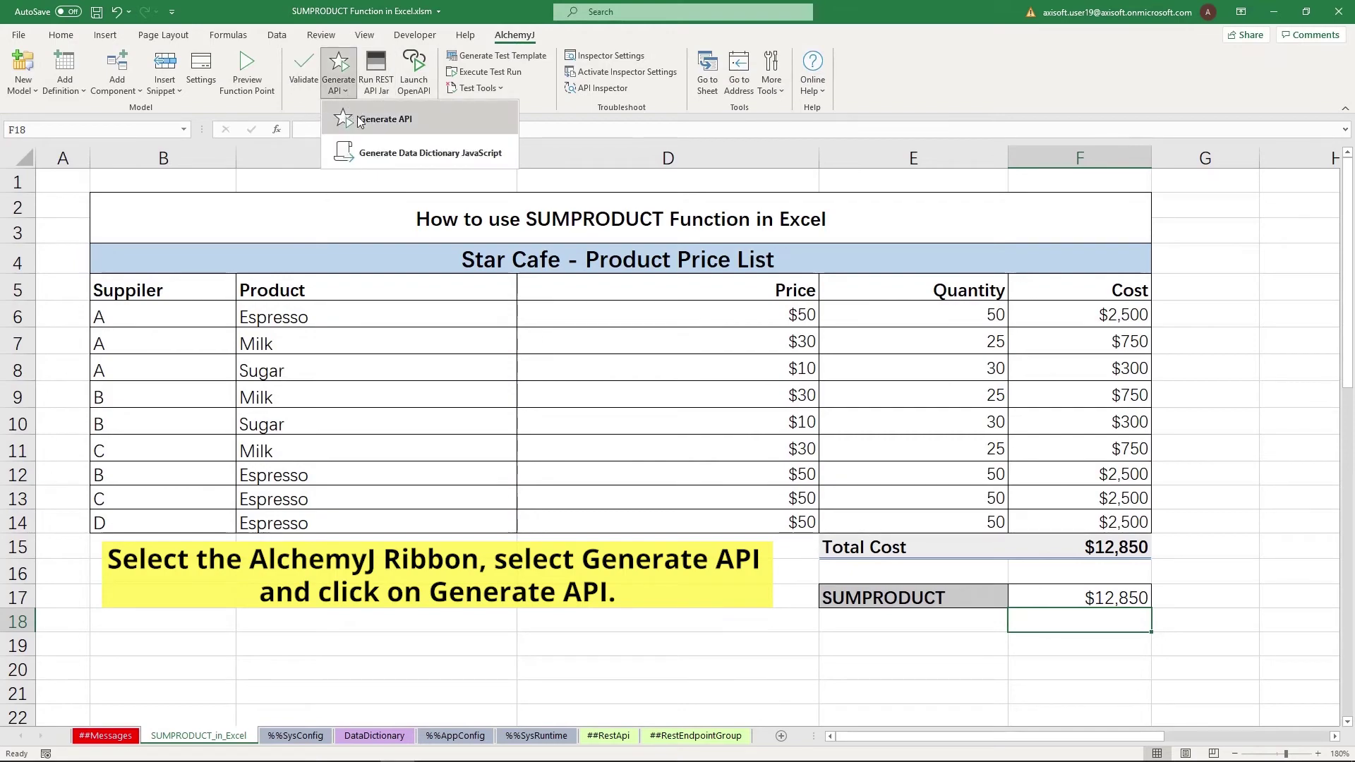
click(360, 120)
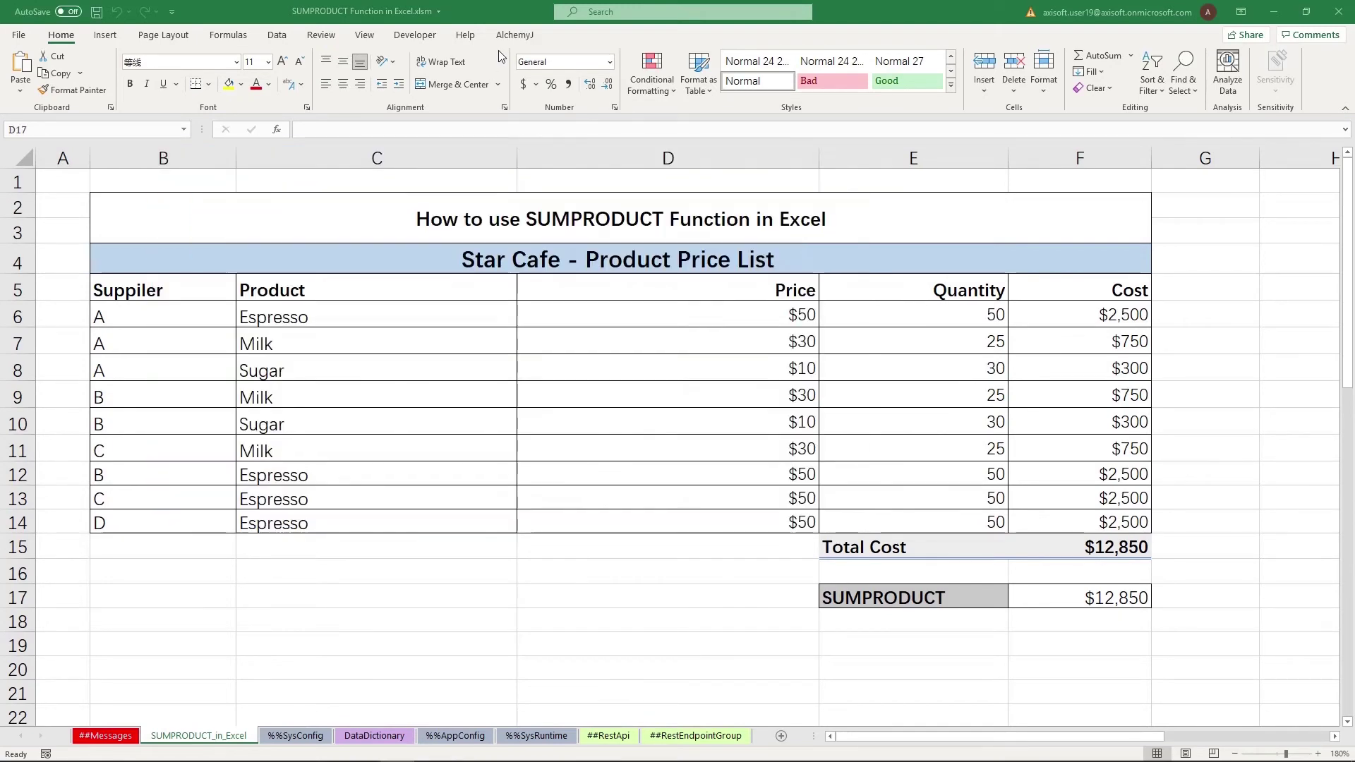
- Launch the generated API's OpenAPI page in the browser from AlchemyJ
click(668, 597)
click(514, 34)
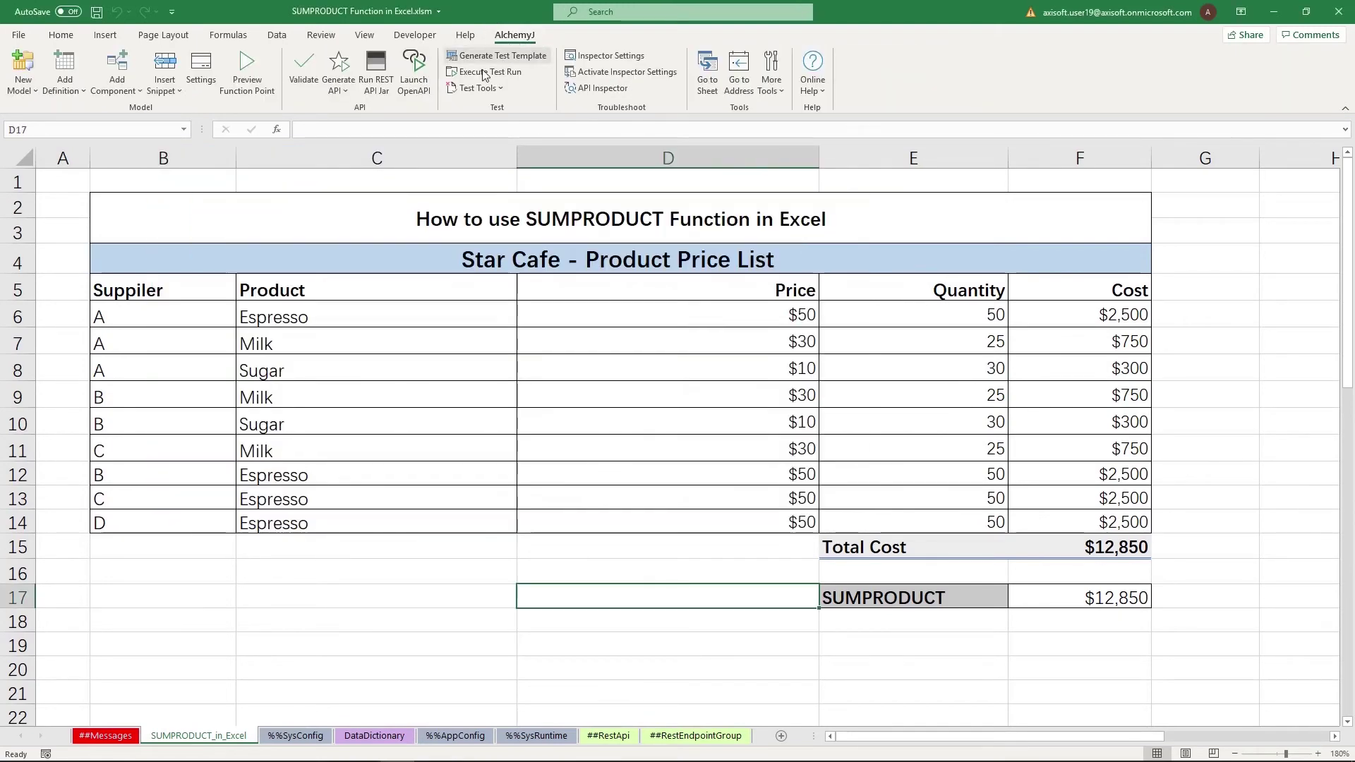
click(427, 89)
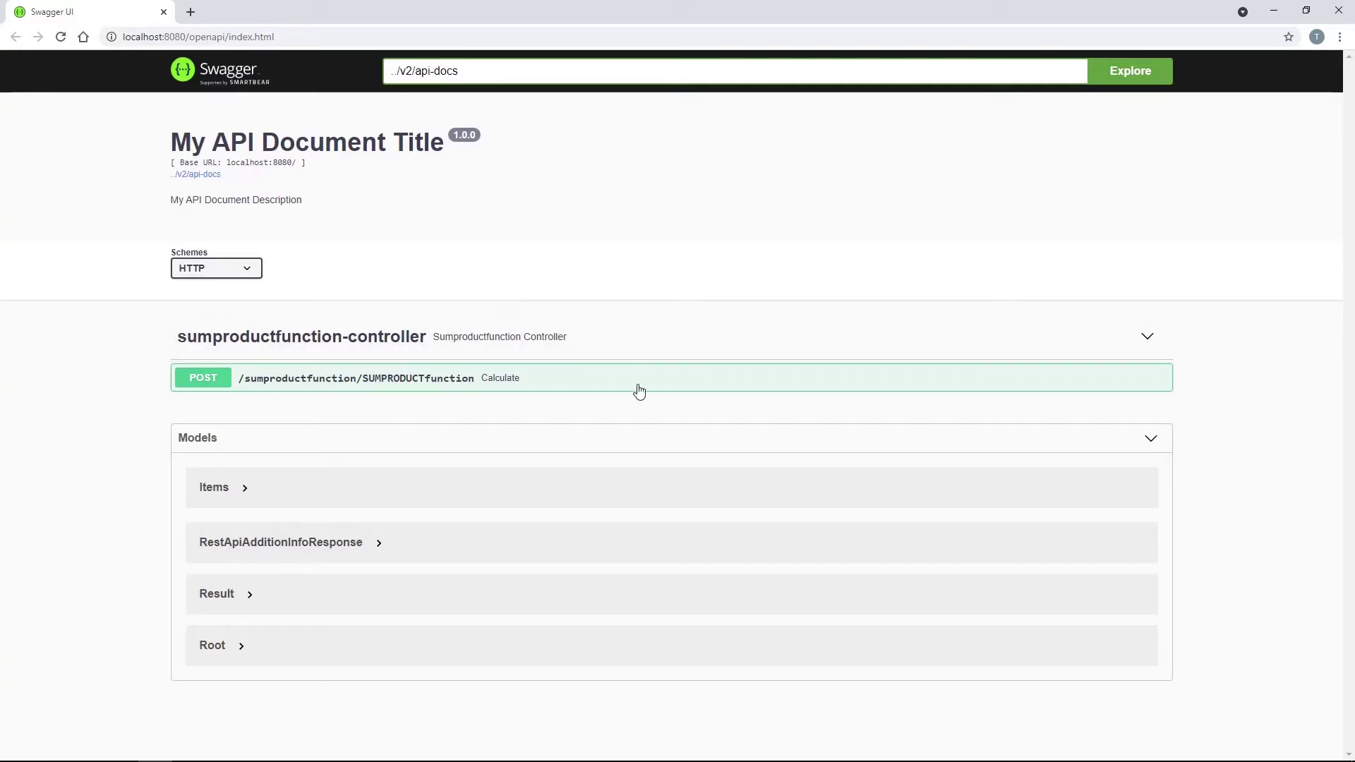
- Try out the POST SUMPRODUCTfunction operation with product Espresso, price 50 and quantity 10, execute it and check the response
click(635, 381)
click(1122, 409)
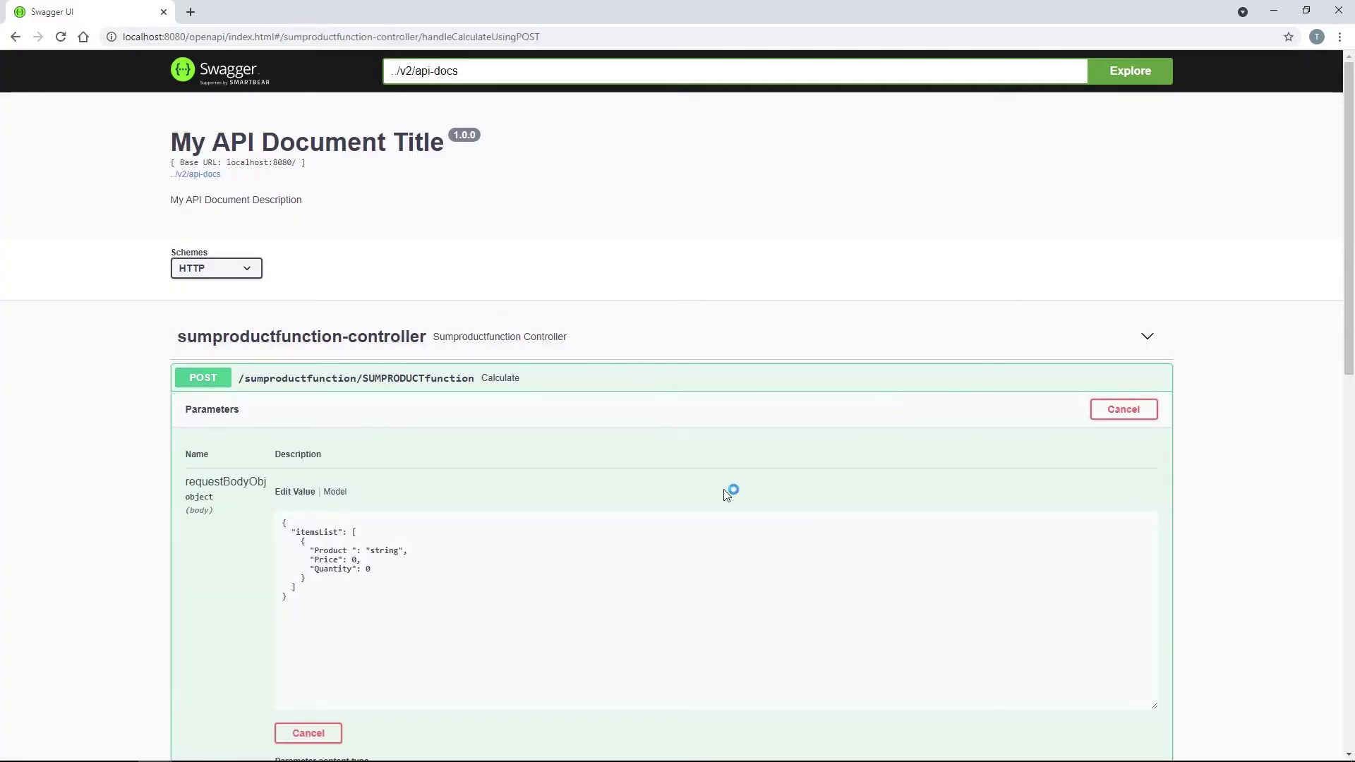
double_click(385, 550)
text(Espresso)
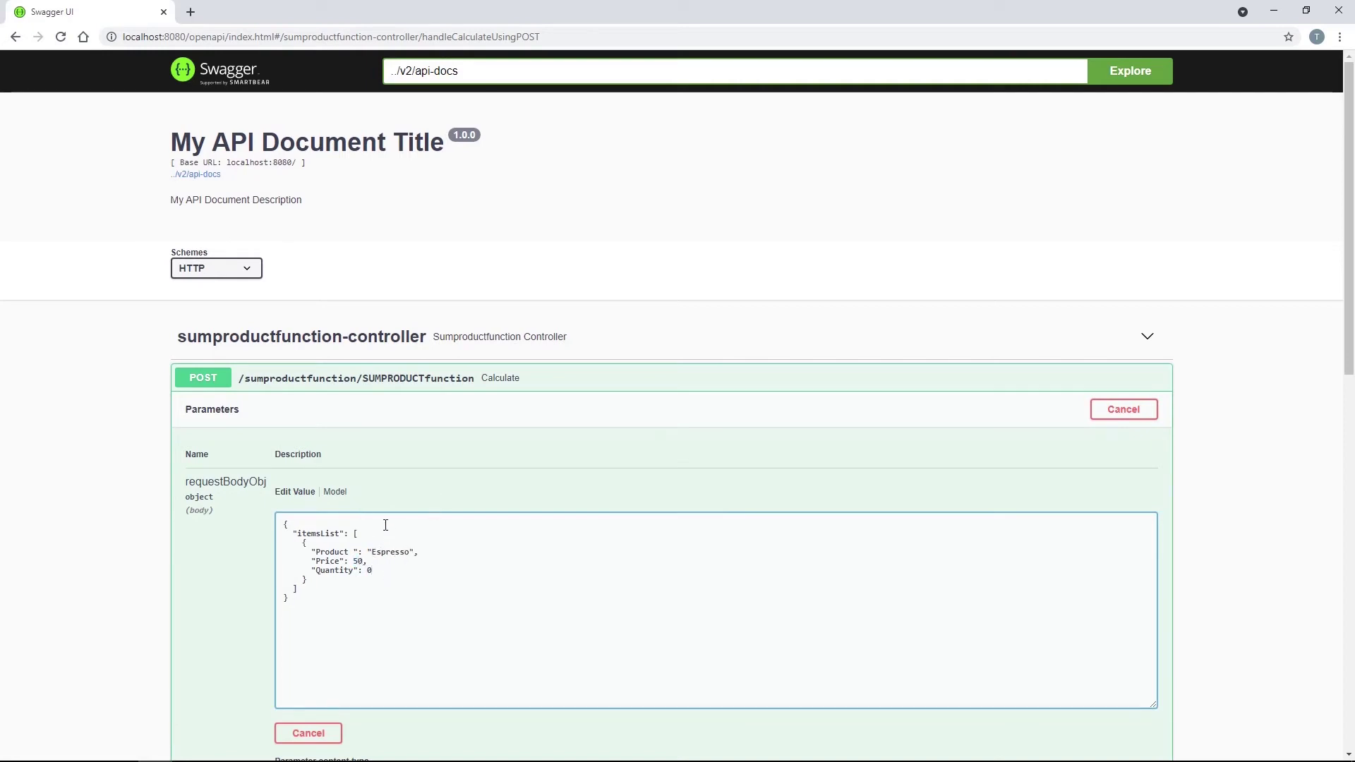
scroll(409, 565, down, 5)
click(440, 628)
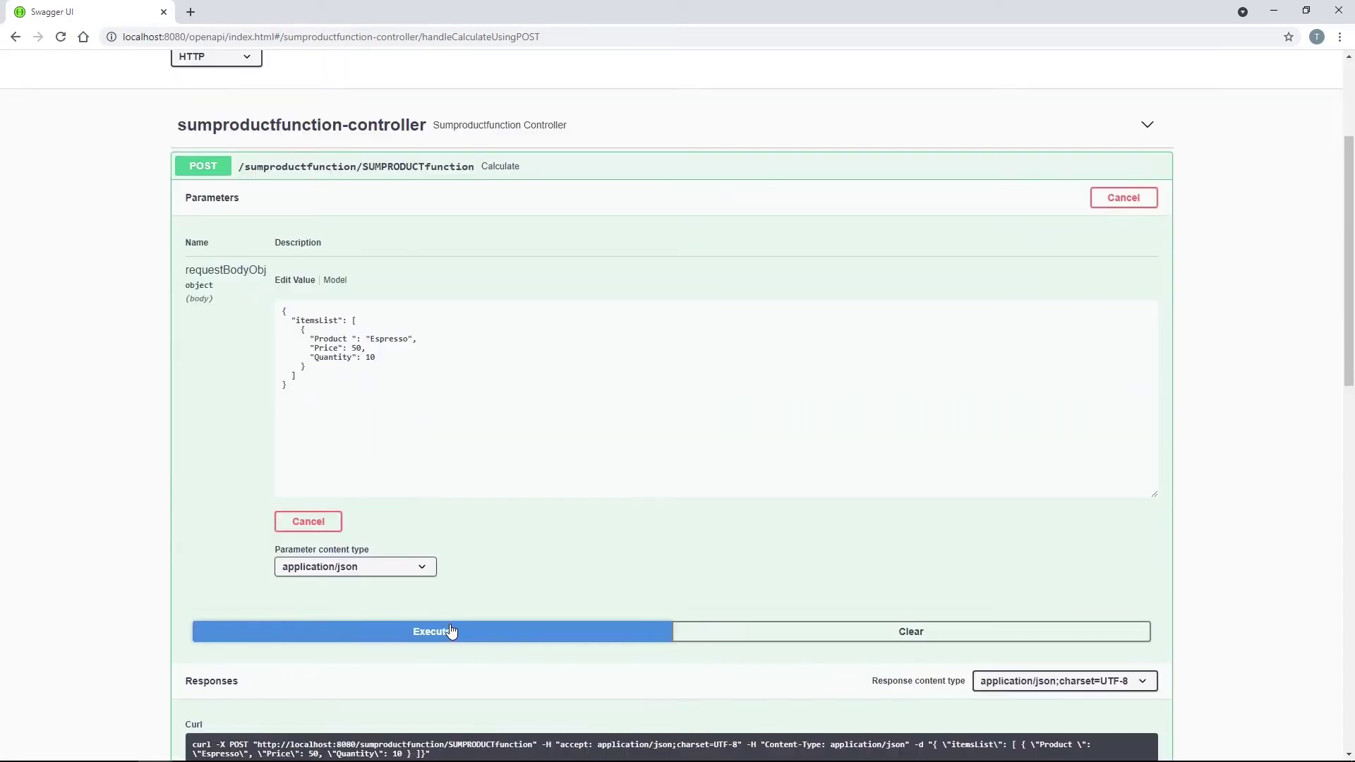
scroll(459, 621, down, 2)
scroll(468, 607, down, 4)
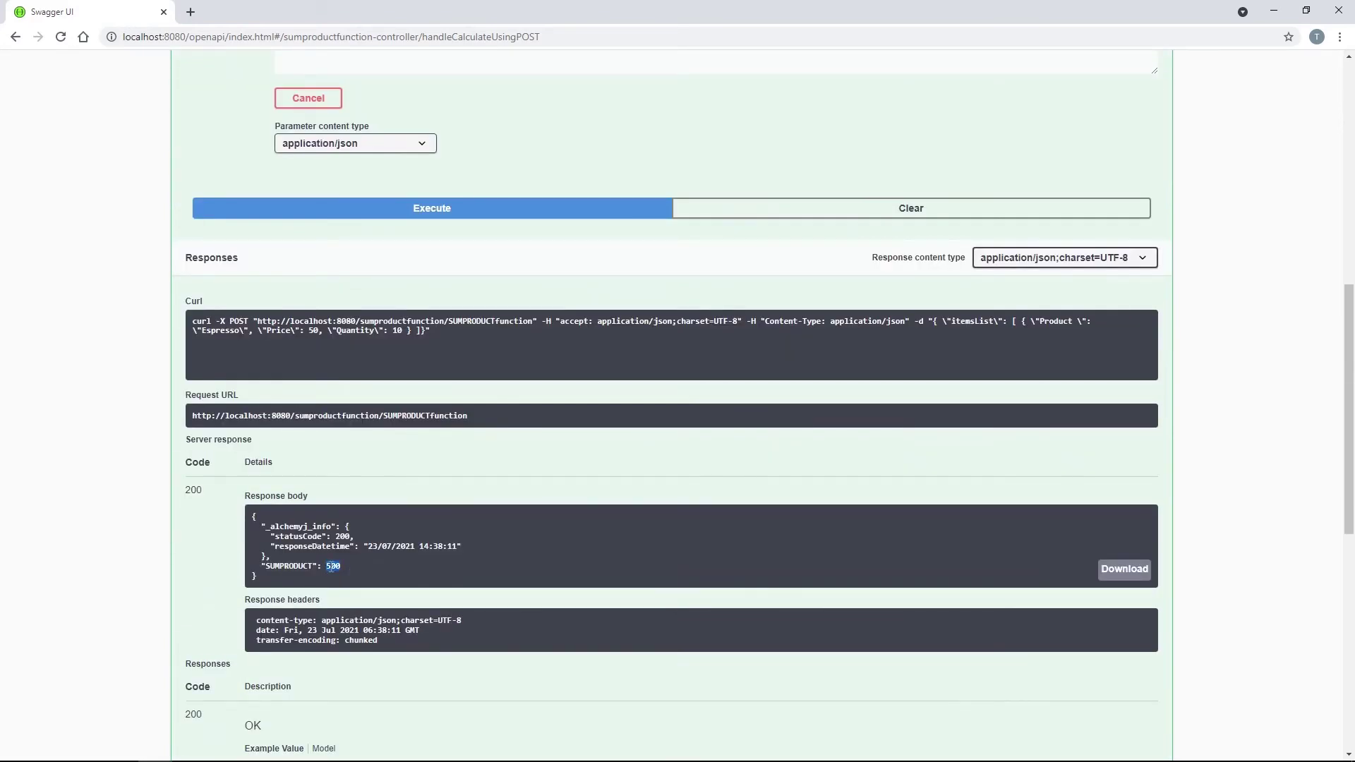
- Duplicate the Espresso item in the request body's itemsList as a second, comma-separated entry
scroll(394, 548, up, 6)
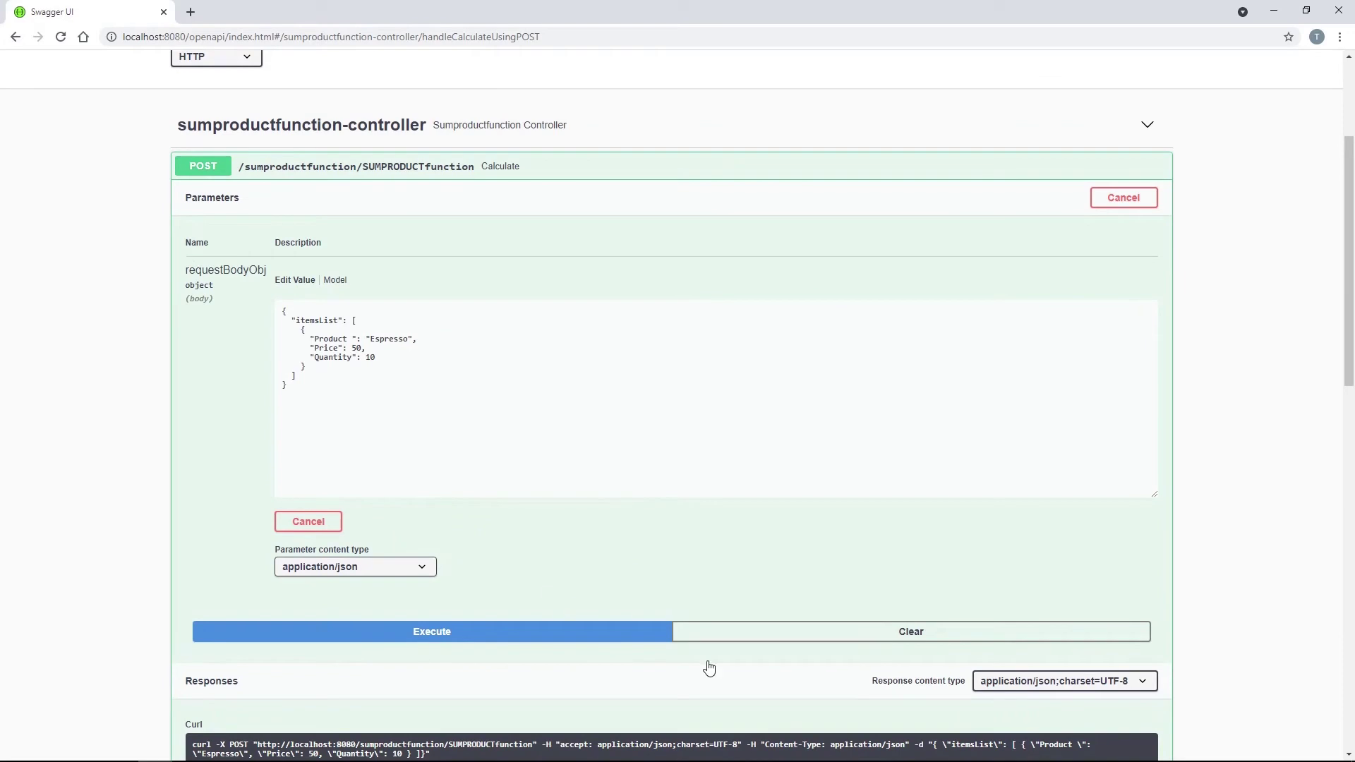
drag(284, 330, 343, 368)
key(ctrl+c)
click(342, 368)
text(,)
key(Return)
key(ctrl+v)
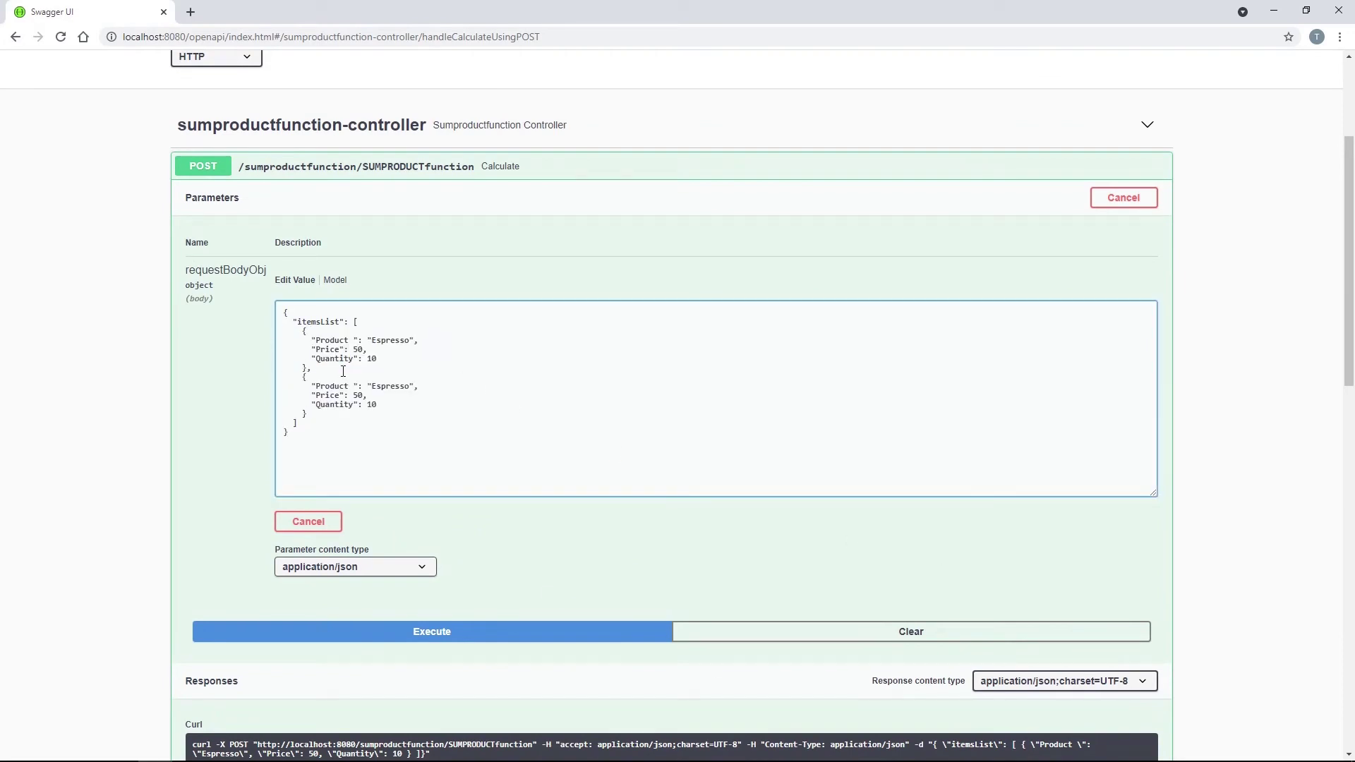
- Execute the request with the second Espresso item's quantity set to 100 and check the SUMPRODUCT value in the response body
click(475, 635)
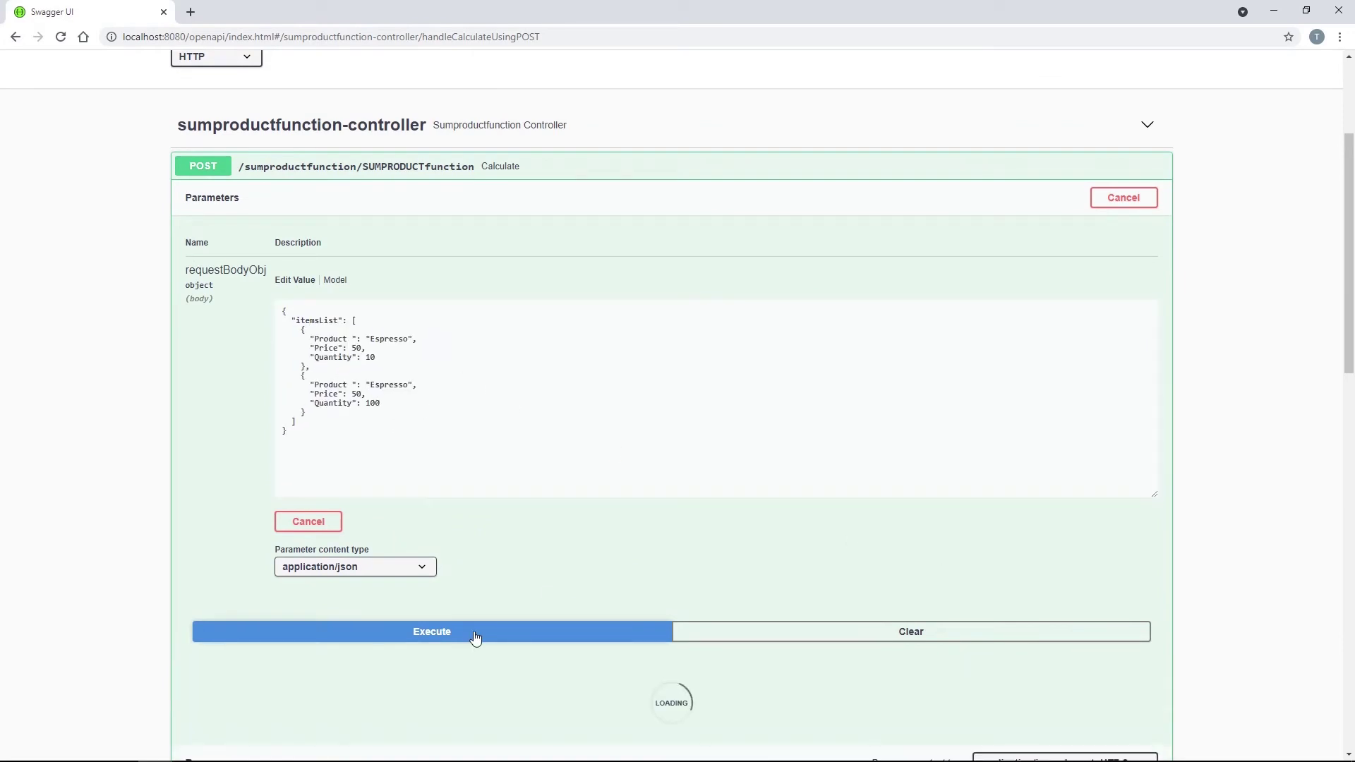
scroll(523, 582, down, 1)
scroll(523, 578, down, 5)
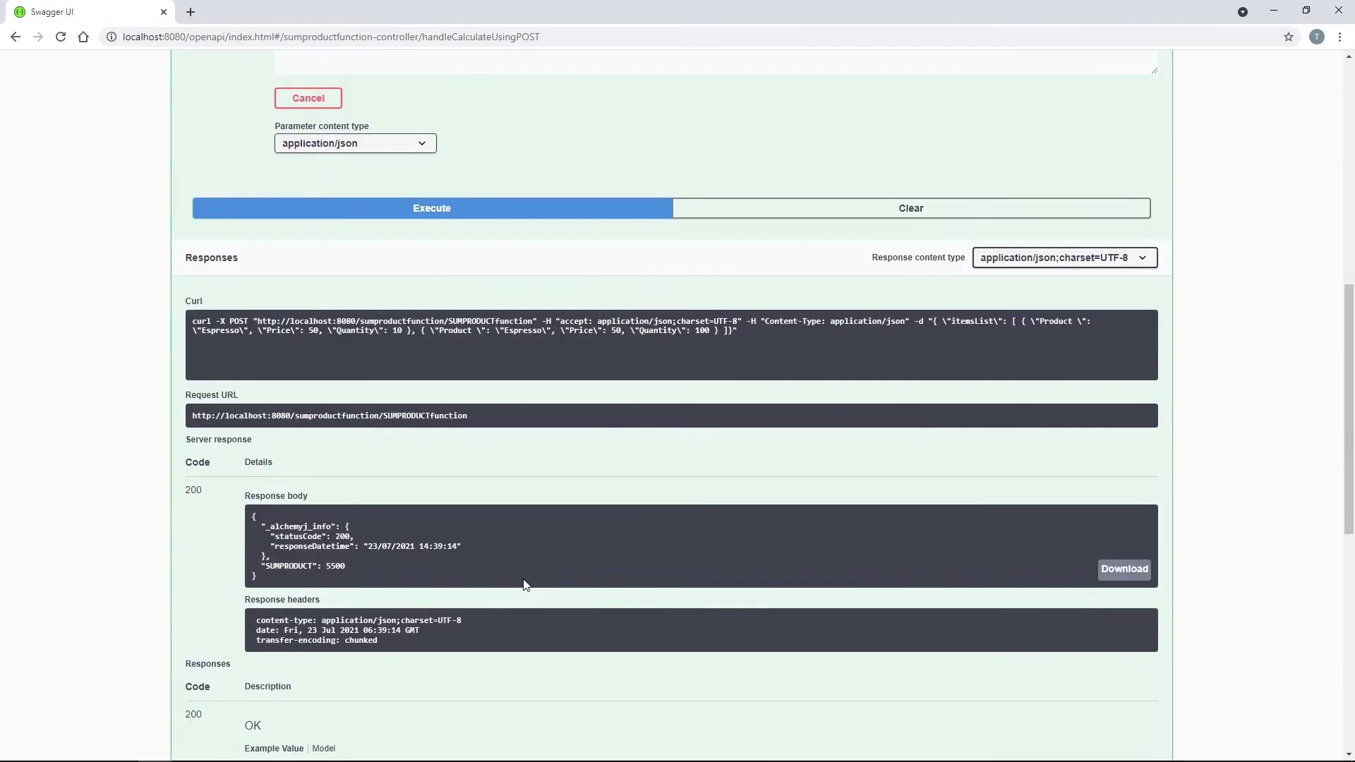
drag(324, 565, 261, 570)
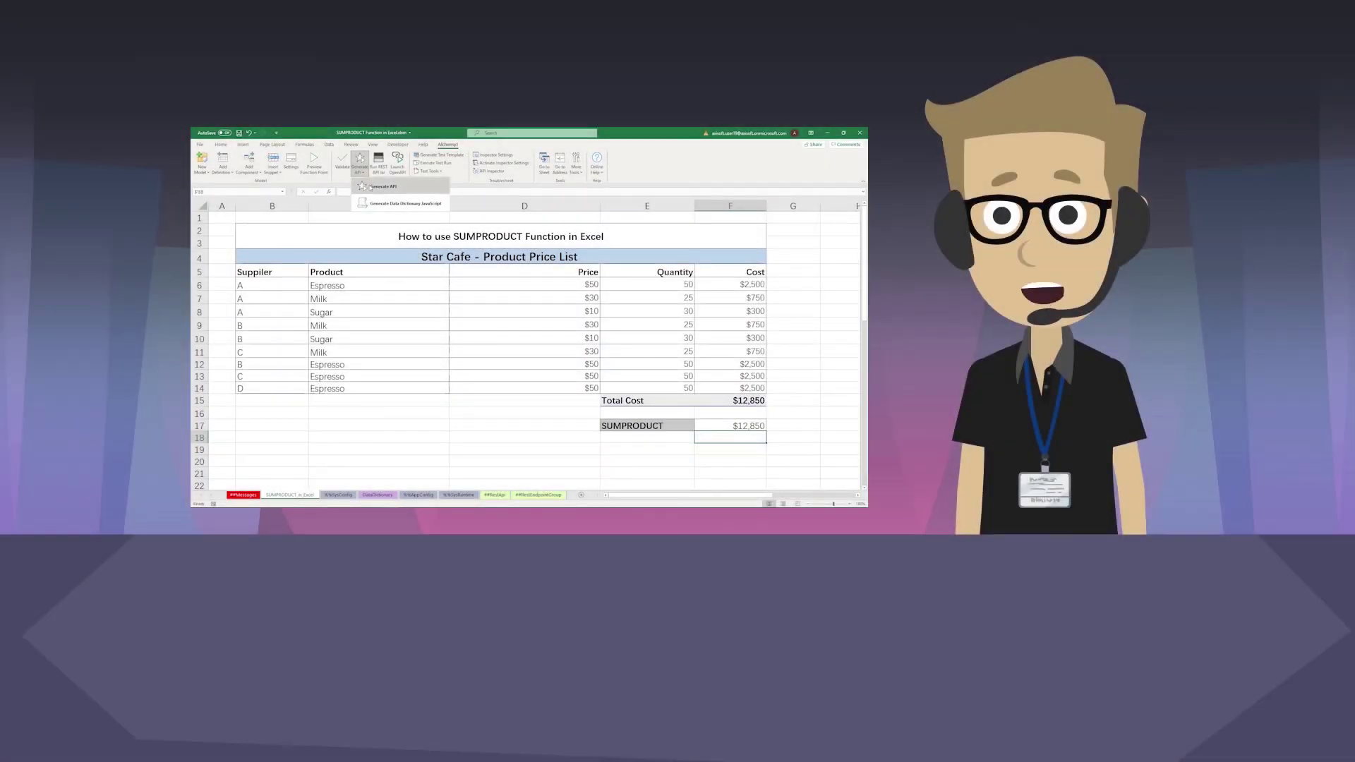
click(370, 187)
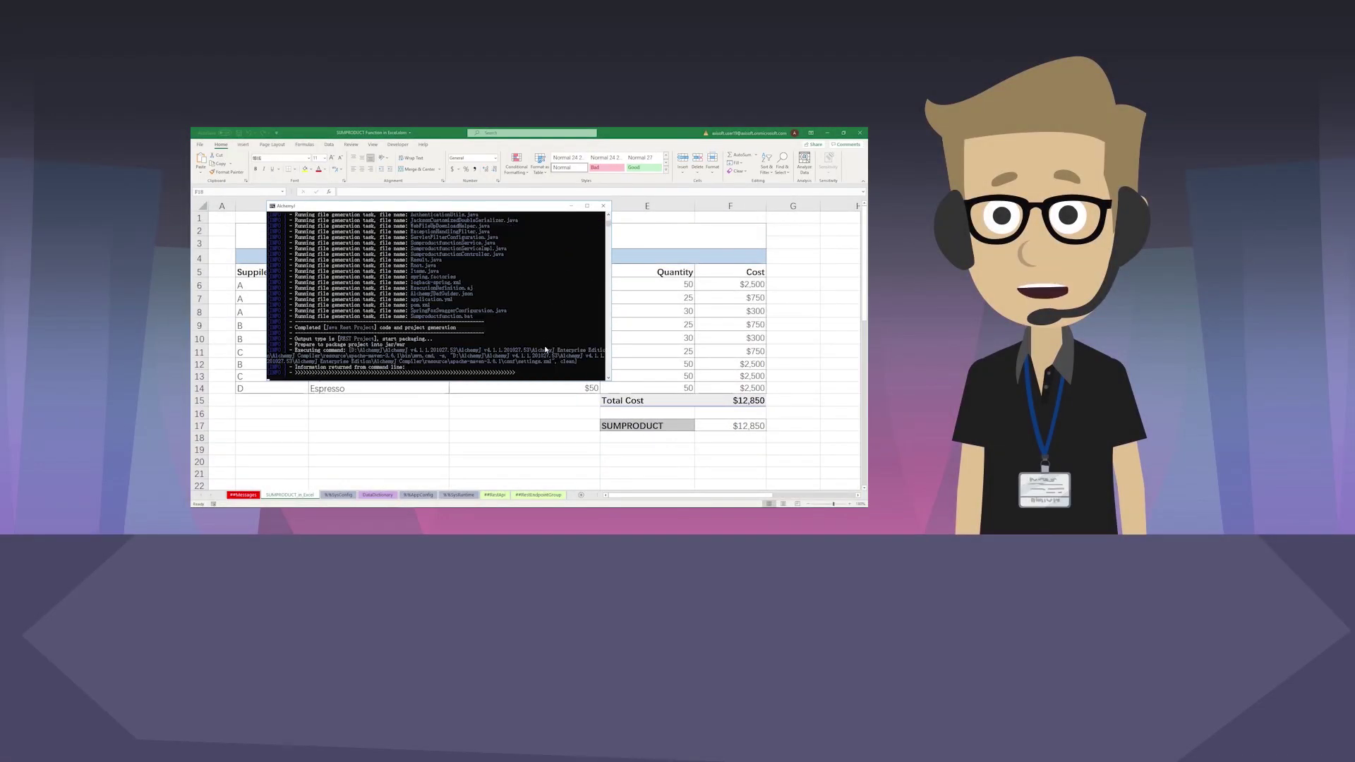